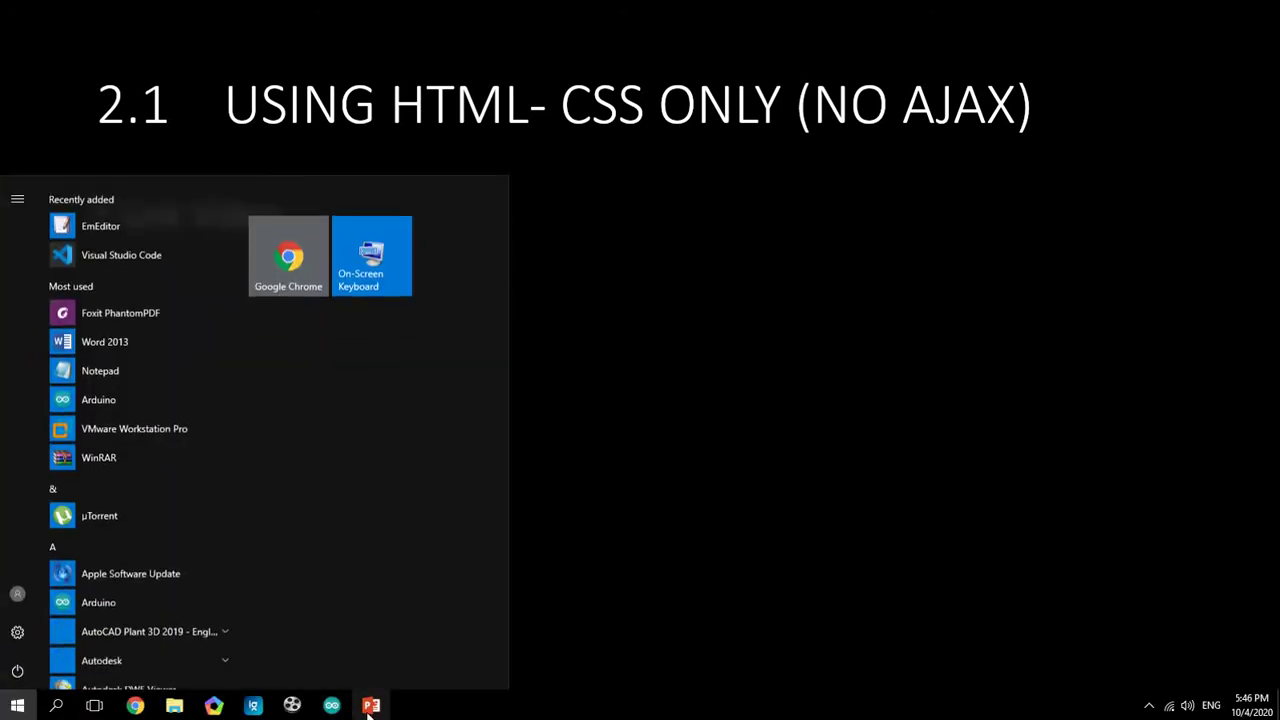
Scroll through the HandleClient_1-NoAjax sketch, then start compiling and uploading it to the NodeMCU 1.0
{"action": "left_click", "coordinate": [342, 706]}
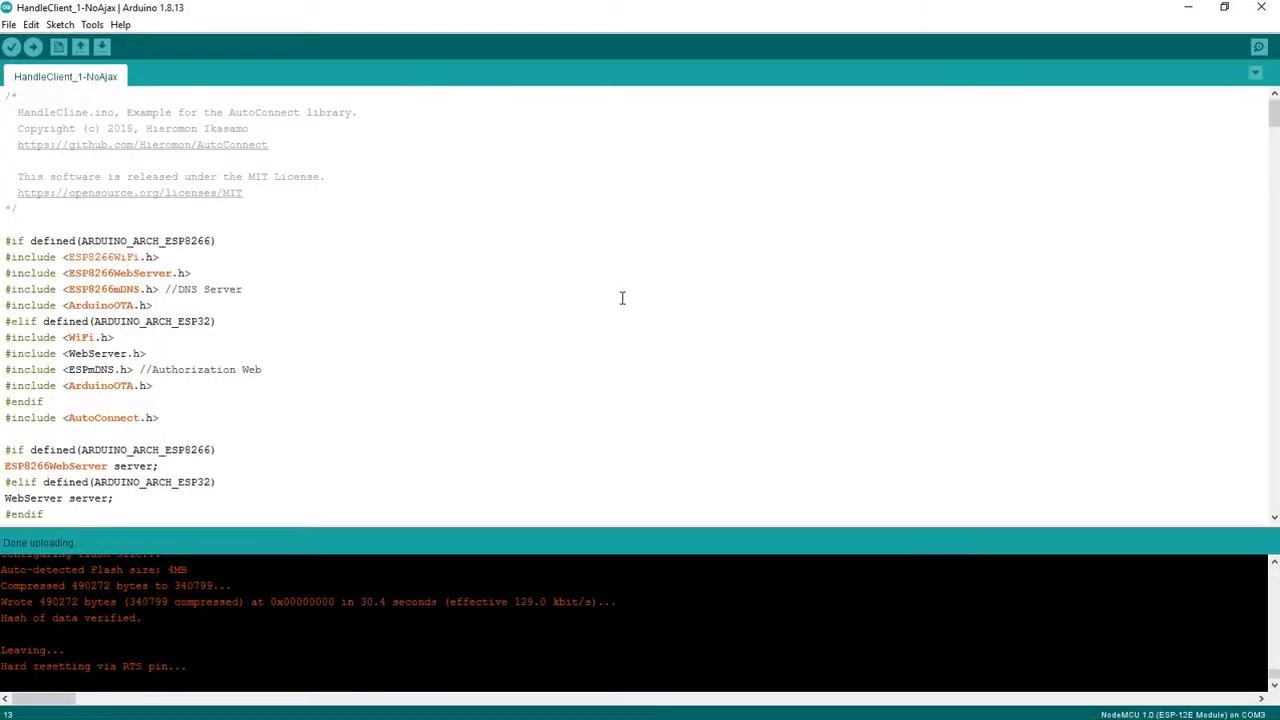
{"action": "scroll", "coordinate": [620, 317], "scroll_direction": "down", "scroll_amount": 10}
{"action": "scroll", "coordinate": [606, 349], "scroll_direction": "up", "scroll_amount": 10}
{"action": "left_click", "coordinate": [551, 521]}
{"action": "scroll", "coordinate": [570, 380], "scroll_direction": "down", "scroll_amount": 8}
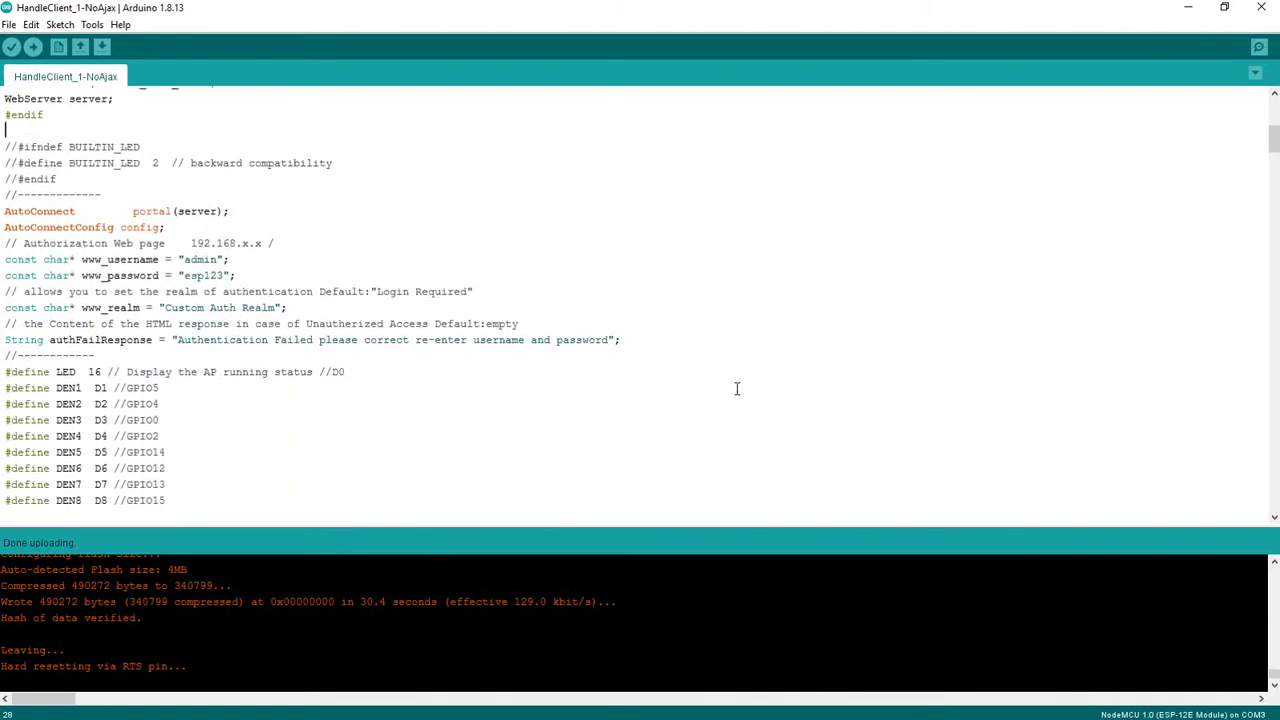
{"action": "scroll", "coordinate": [737, 389], "scroll_direction": "down", "scroll_amount": 7}
{"action": "scroll", "coordinate": [727, 389], "scroll_direction": "down", "scroll_amount": 15}
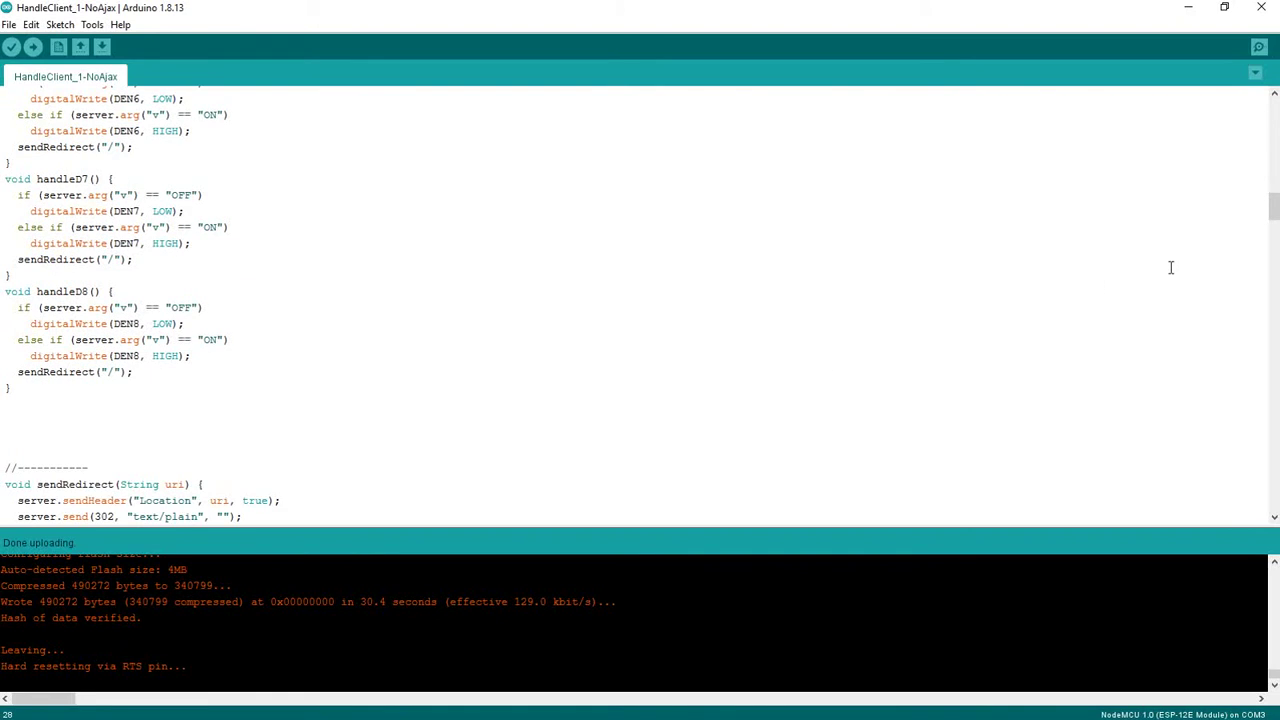
{"action": "left_click_drag", "start_coordinate": [1263, 221], "coordinate": [1235, 515]}
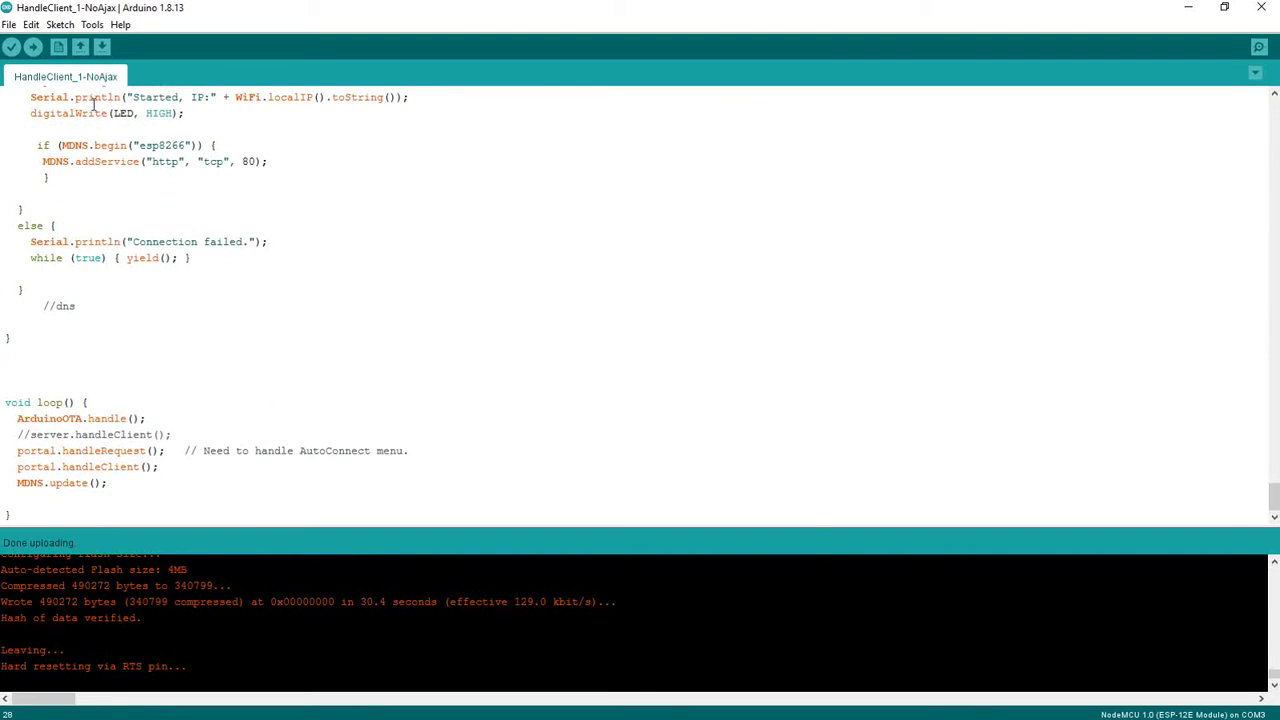
{"action": "left_click", "coordinate": [33, 50]}
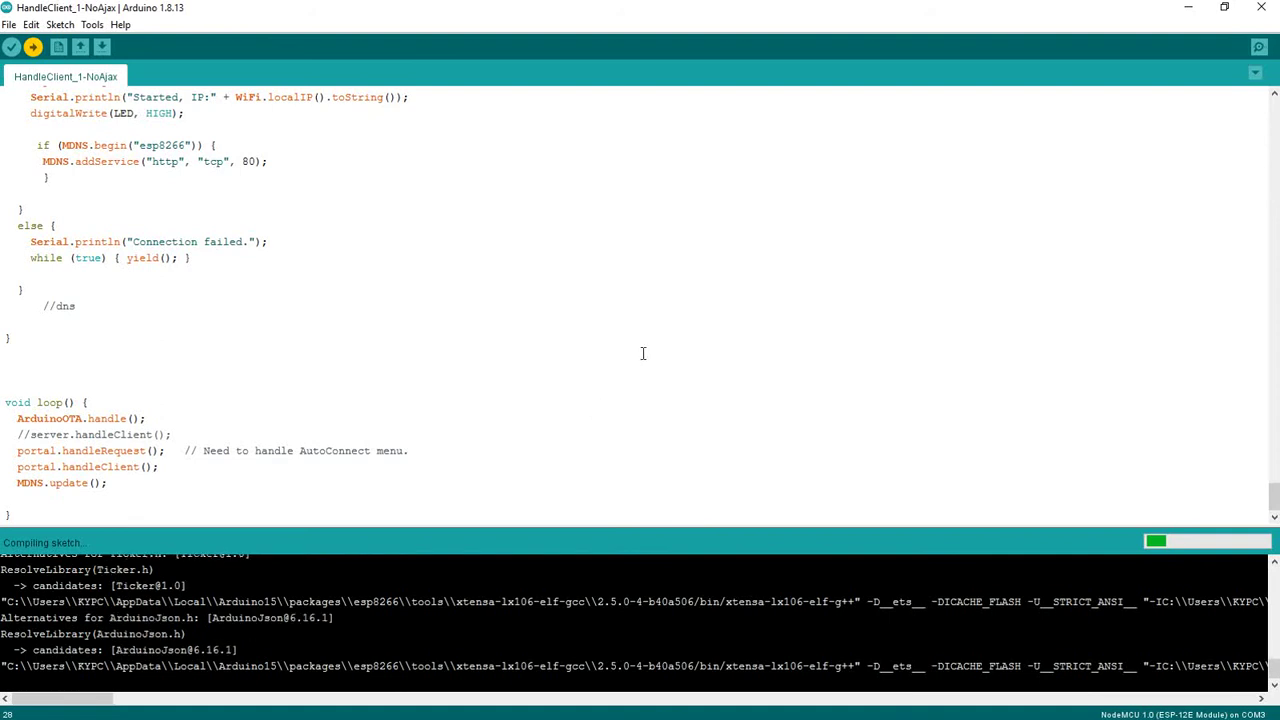
While the upload finishes, scroll to the HTML/CSS code and bring up the Hardware_BlynkMQTT.png diagram
{"action": "left_click_drag", "start_coordinate": [1273, 497], "coordinate": [1223, 340]}
{"action": "key", "text": "super"}
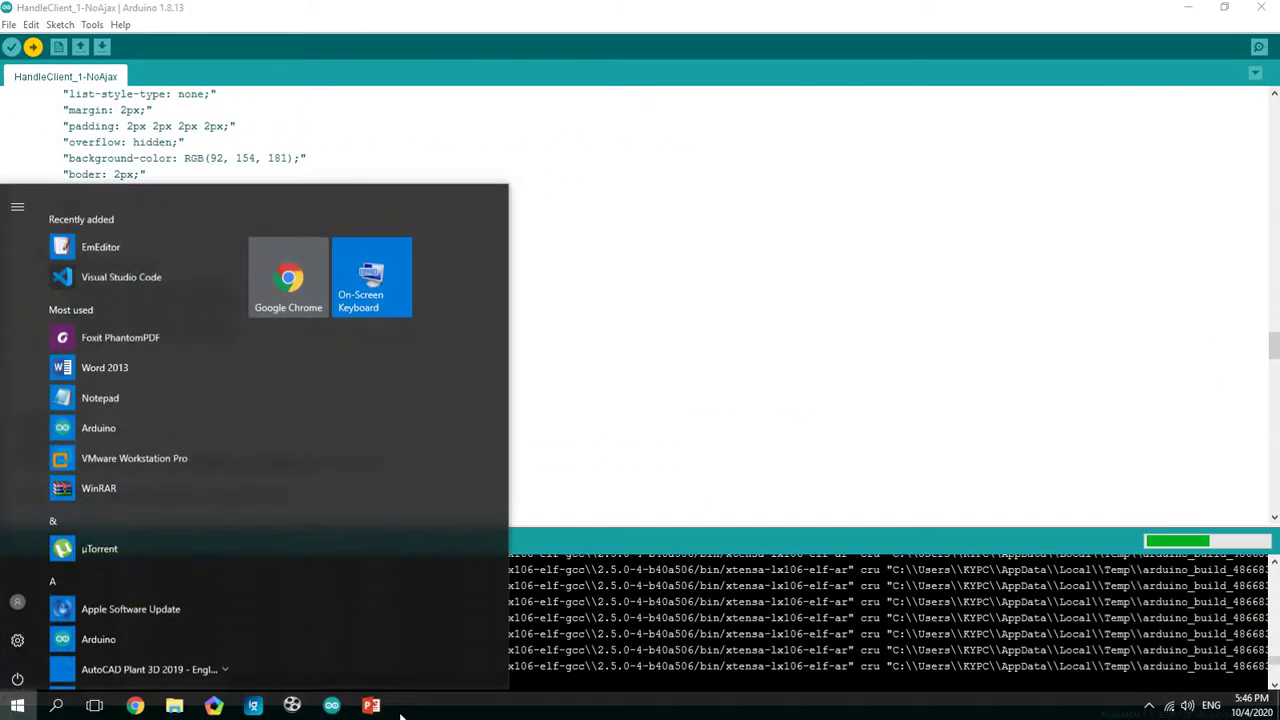
{"action": "left_click", "coordinate": [254, 707]}
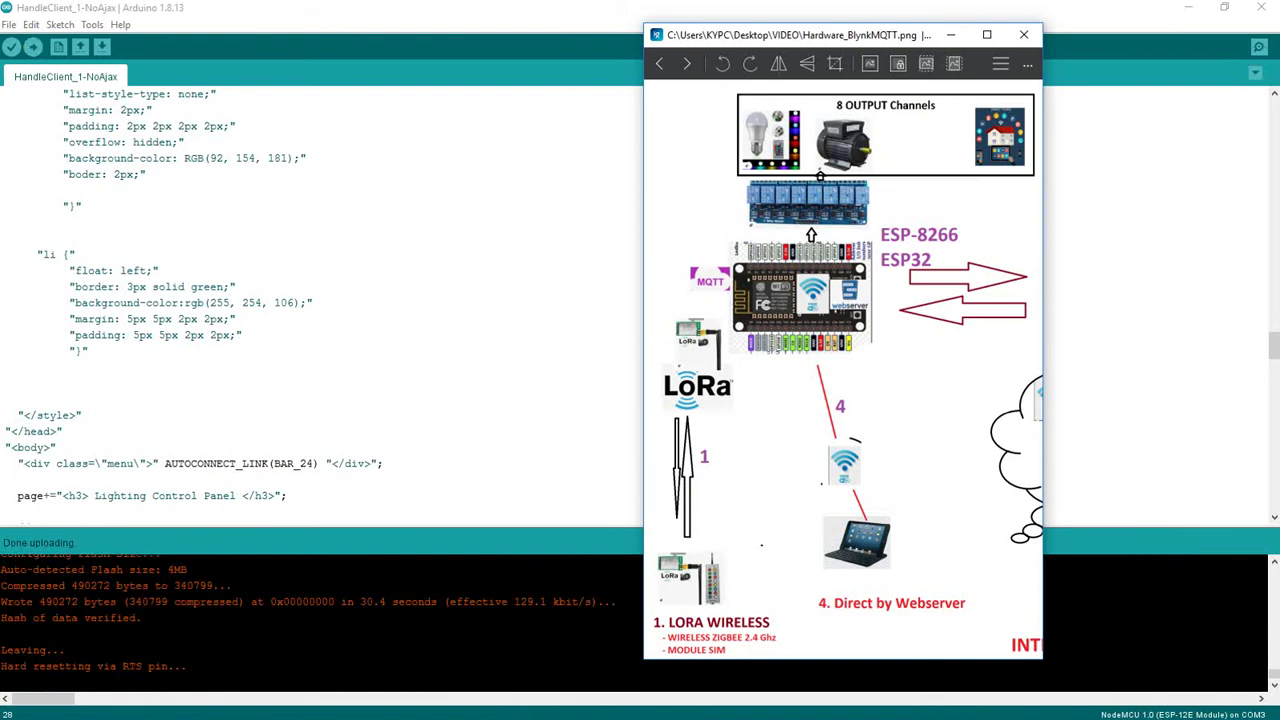
Close the old Chrome window and launch a fresh one
{"action": "key", "text": "super"}
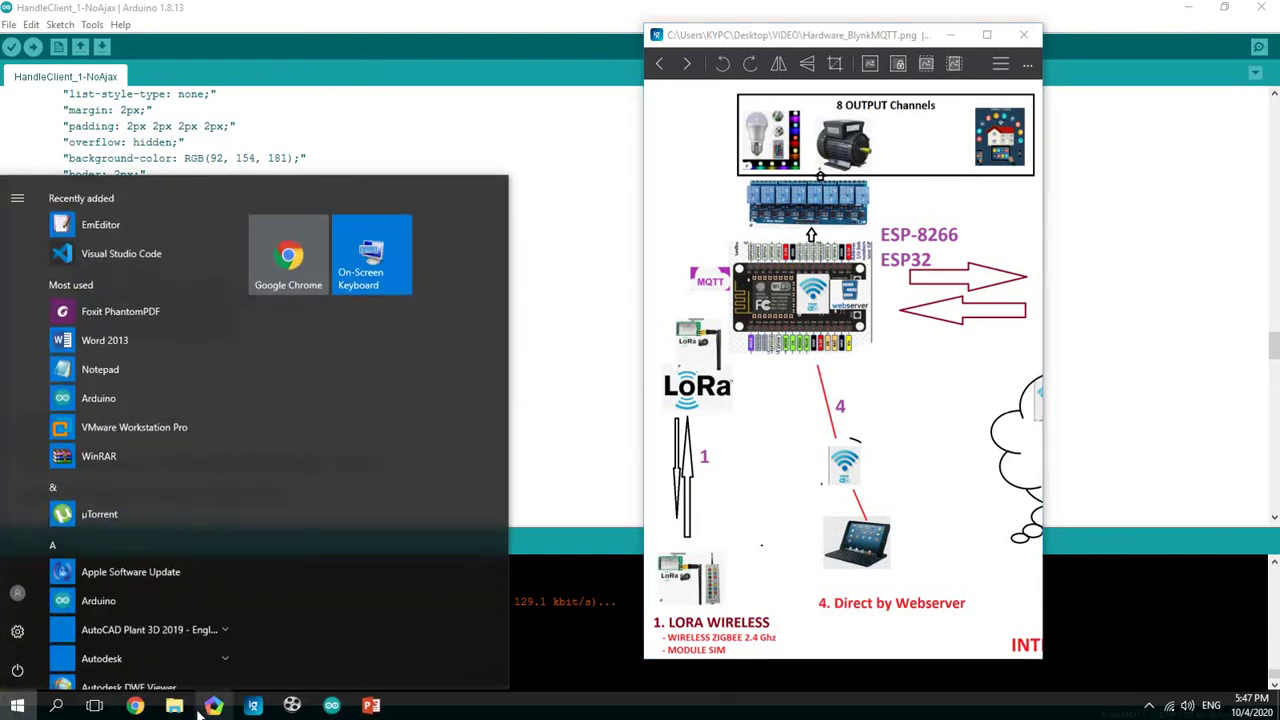
{"action": "left_click", "coordinate": [136, 706]}
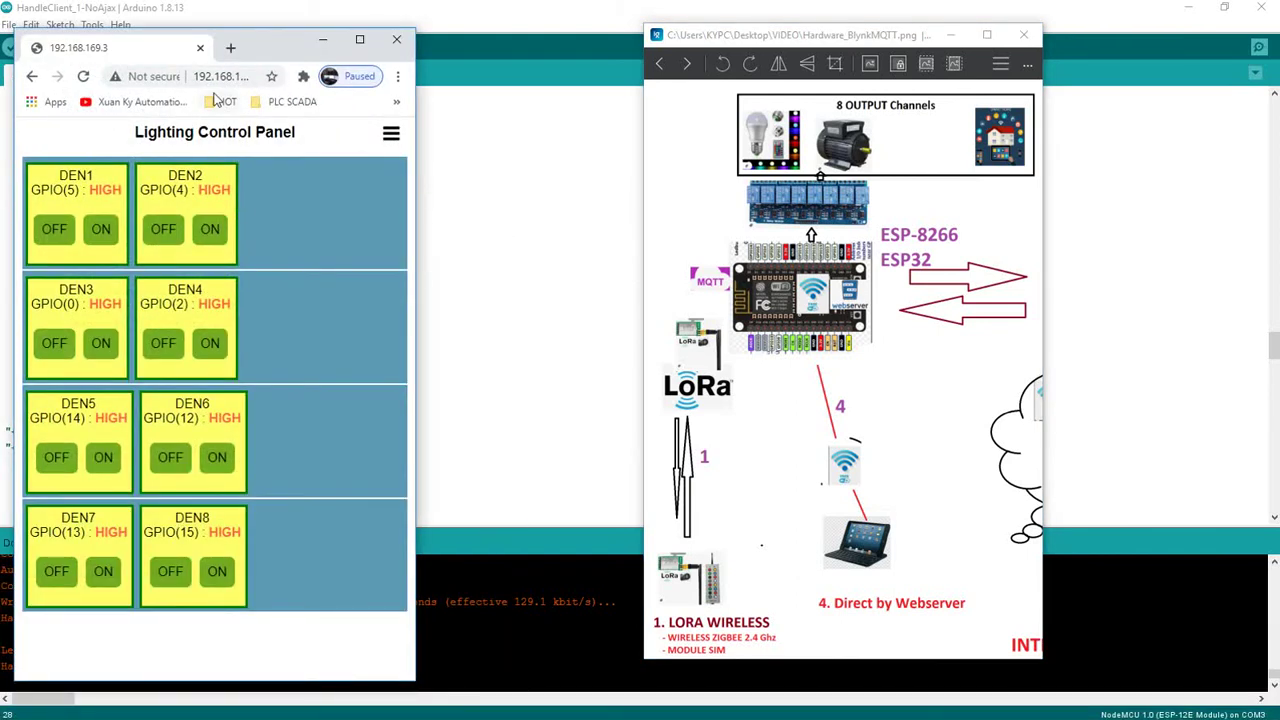
{"action": "left_click", "coordinate": [214, 78]}
{"action": "left_click", "coordinate": [200, 47]}
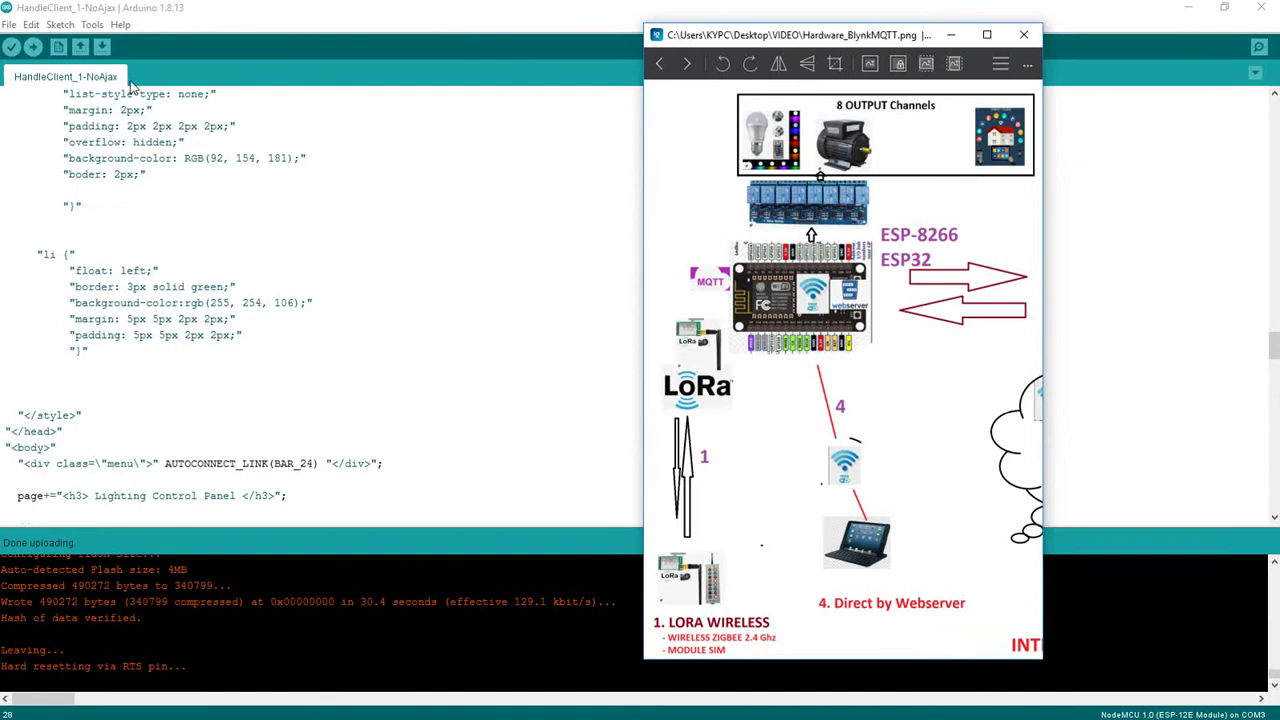
{"action": "key", "text": "super"}
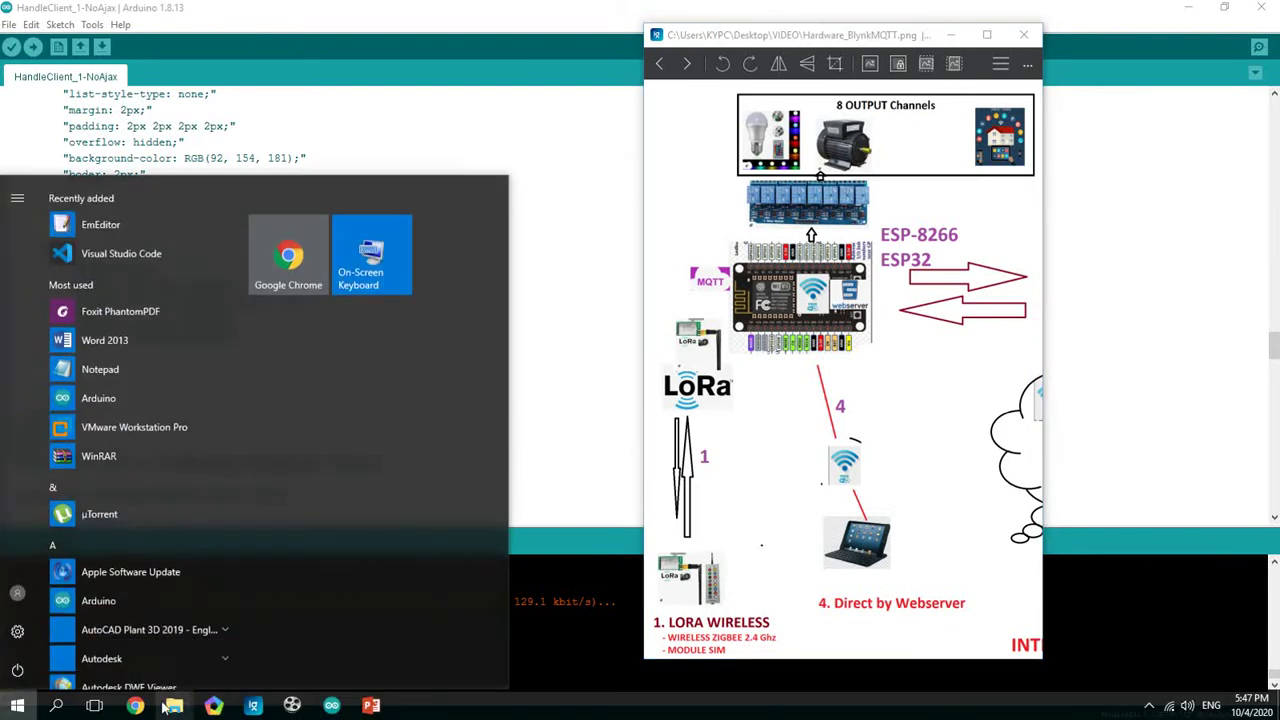
{"action": "left_click", "coordinate": [318, 7]}
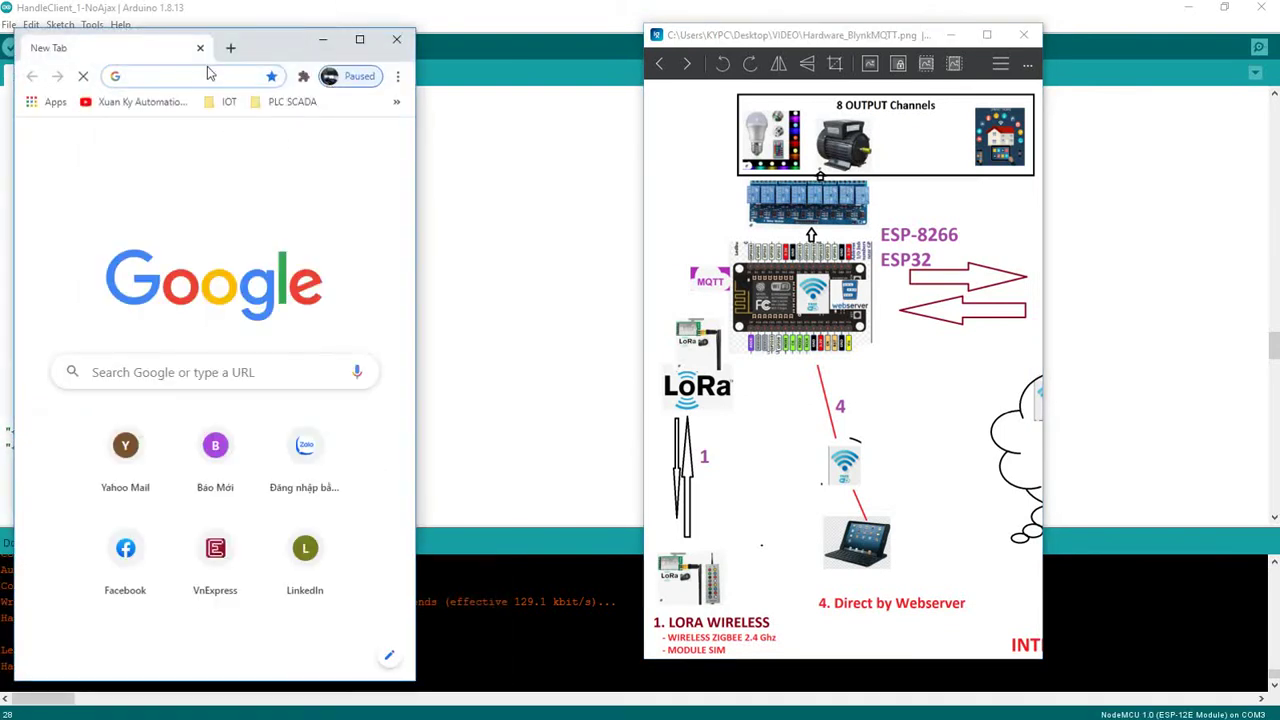
Load 192.168.169.3 and sign in with the board's username and password
{"action": "type", "text": "192.168.169.3"}
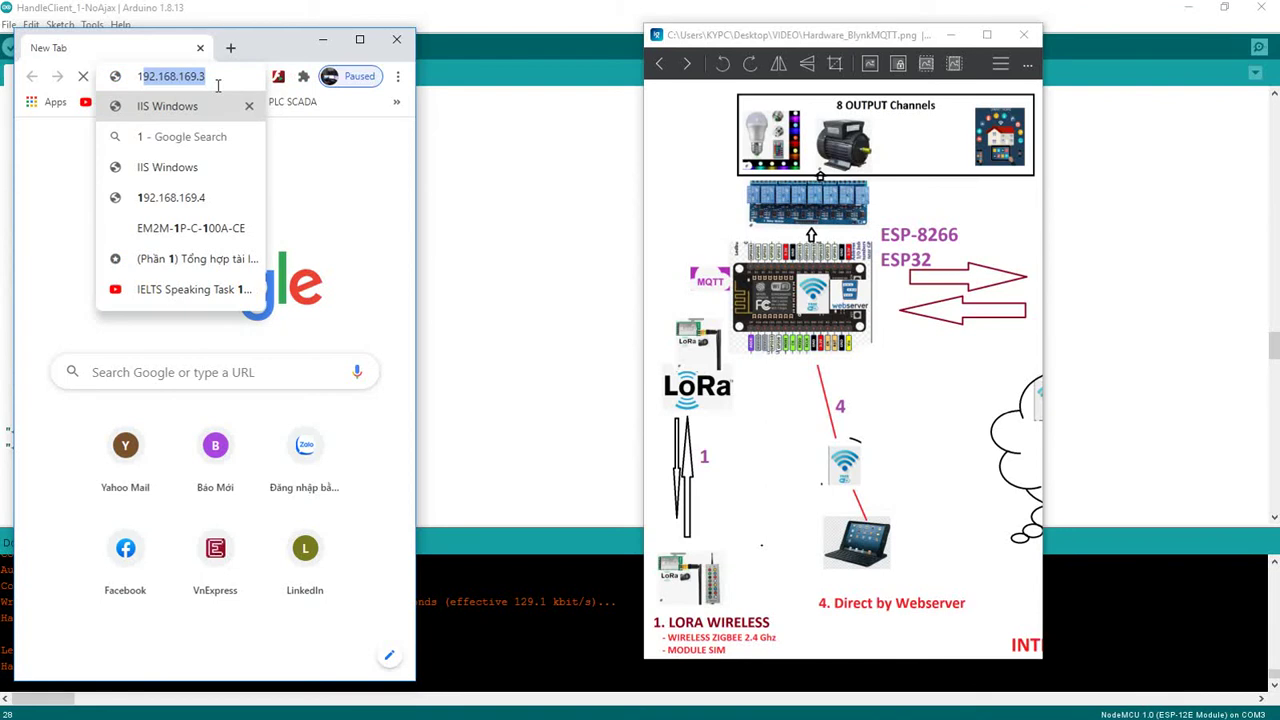
{"action": "key", "text": "Return"}
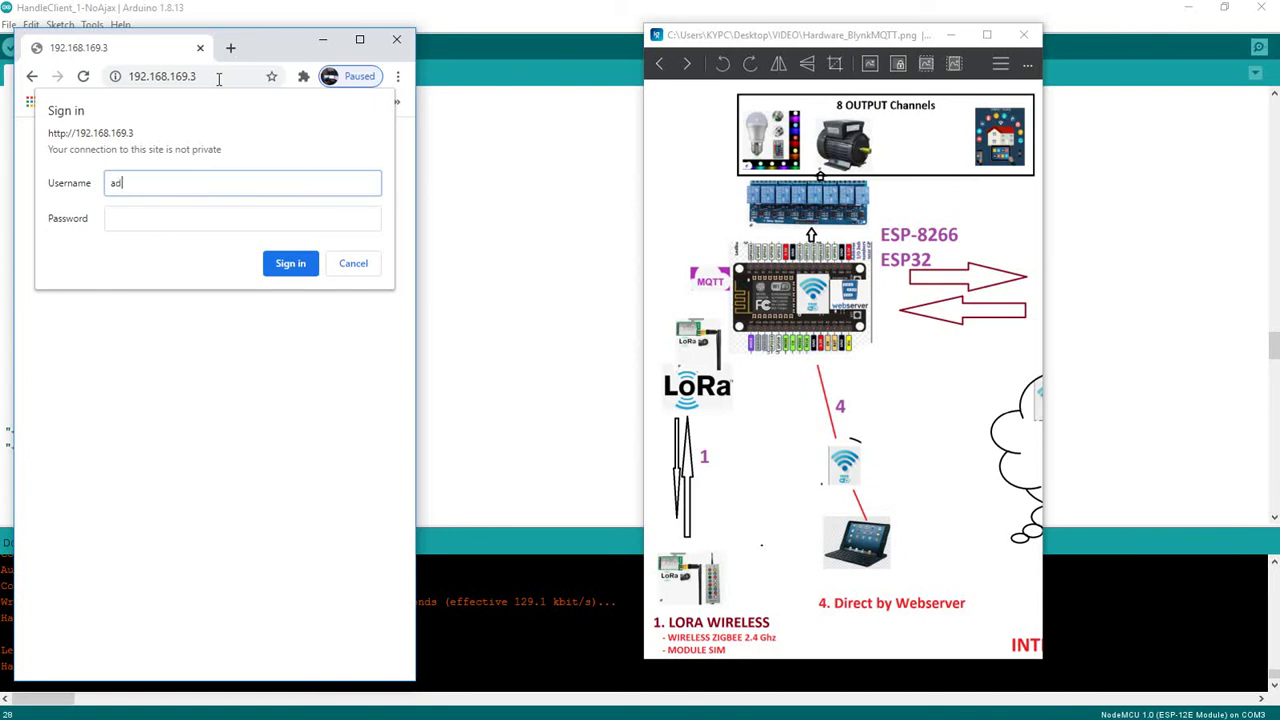
{"action": "key", "text": "Tab"}
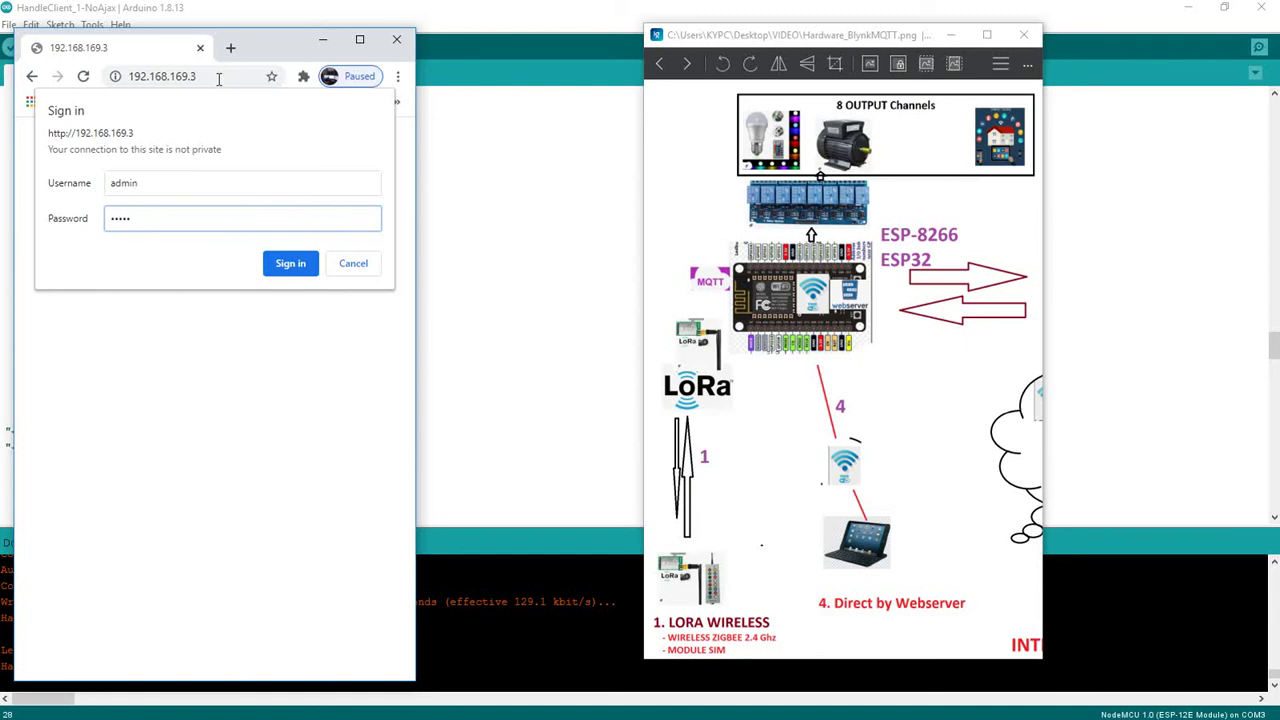
{"action": "key", "text": "Return"}
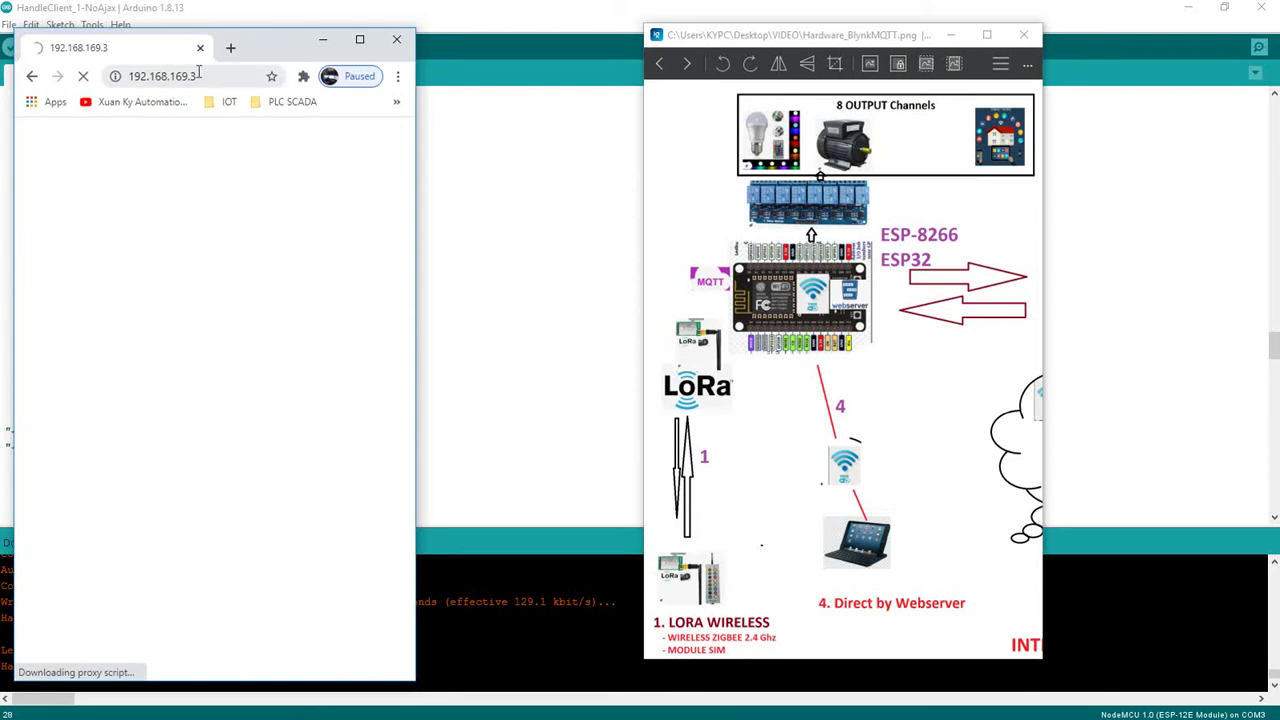
Open the AutoConnect statistics page and highlight the board's IP address 192.168.169.3
{"action": "left_click", "coordinate": [198, 75]}
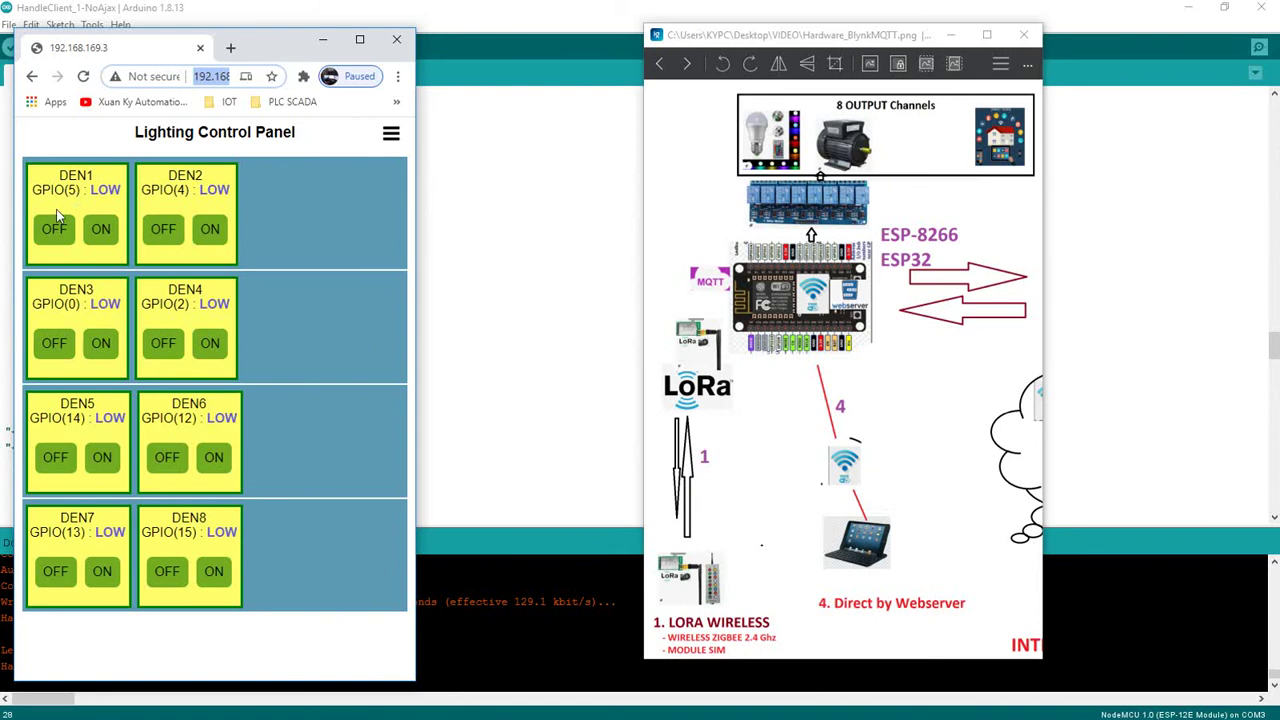
{"action": "left_click", "coordinate": [390, 139]}
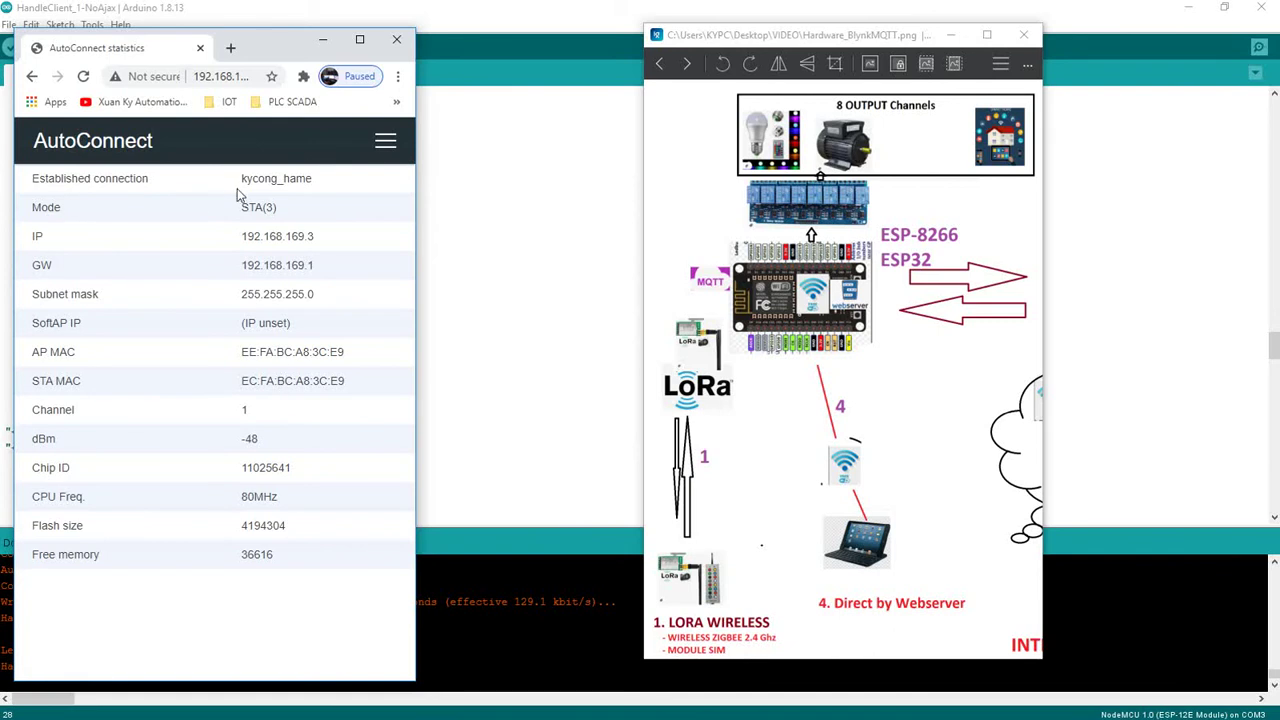
{"action": "left_click_drag", "start_coordinate": [245, 236], "coordinate": [325, 352]}
{"action": "left_click", "coordinate": [323, 350]}
{"action": "double_click", "coordinate": [300, 237]}
Visit the Configure new AP and Open SSIDs pages, then return HOME to the Lighting Control Panel
{"action": "left_click", "coordinate": [385, 141]}
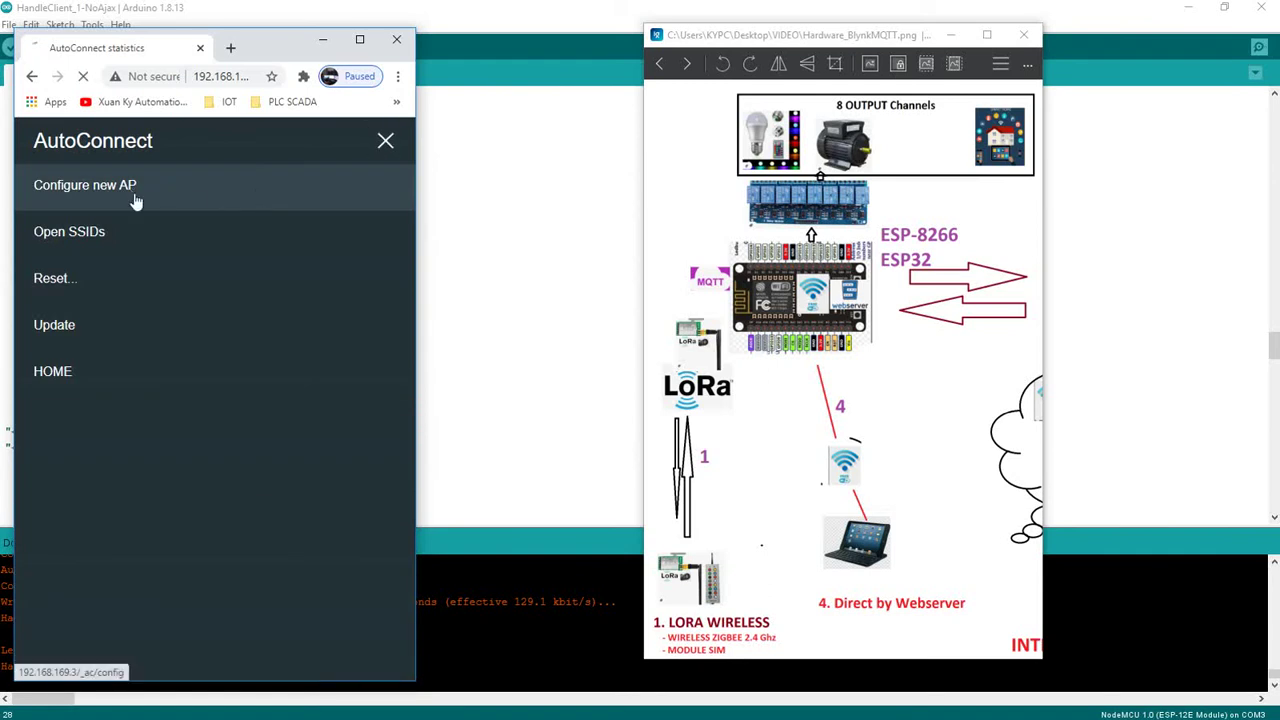
{"action": "left_click", "coordinate": [132, 195]}
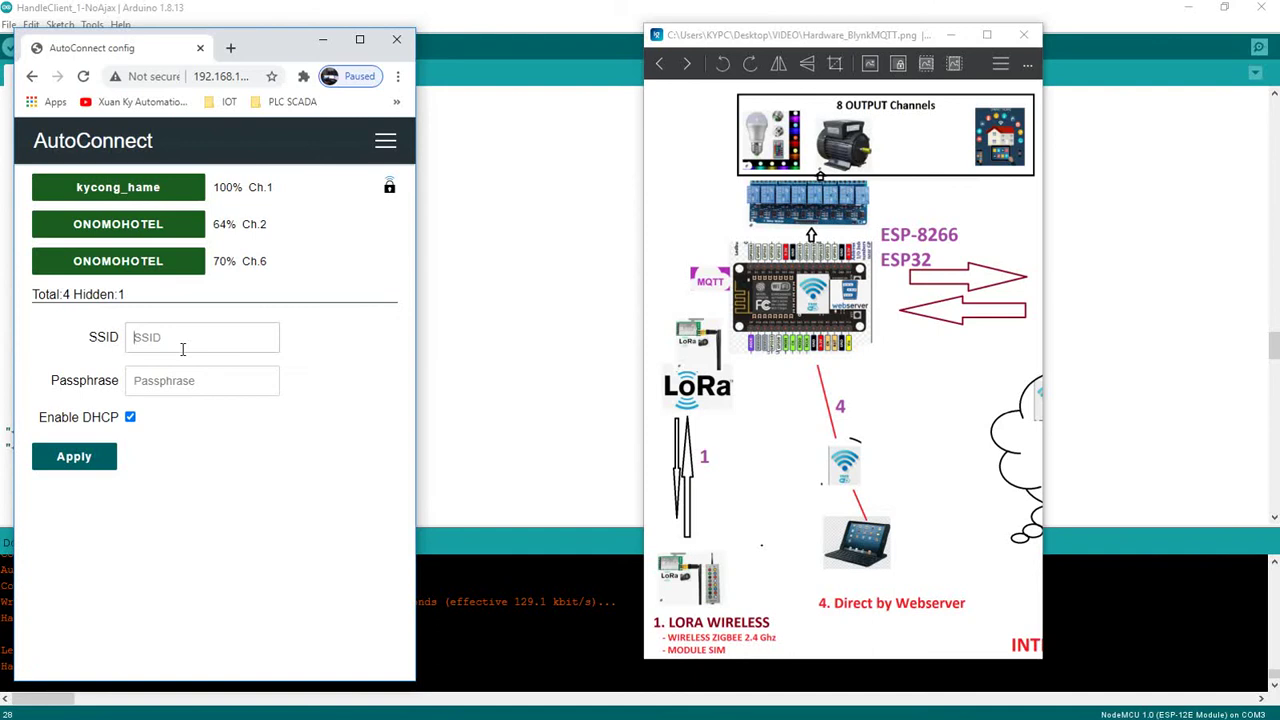
{"action": "left_click", "coordinate": [385, 140]}
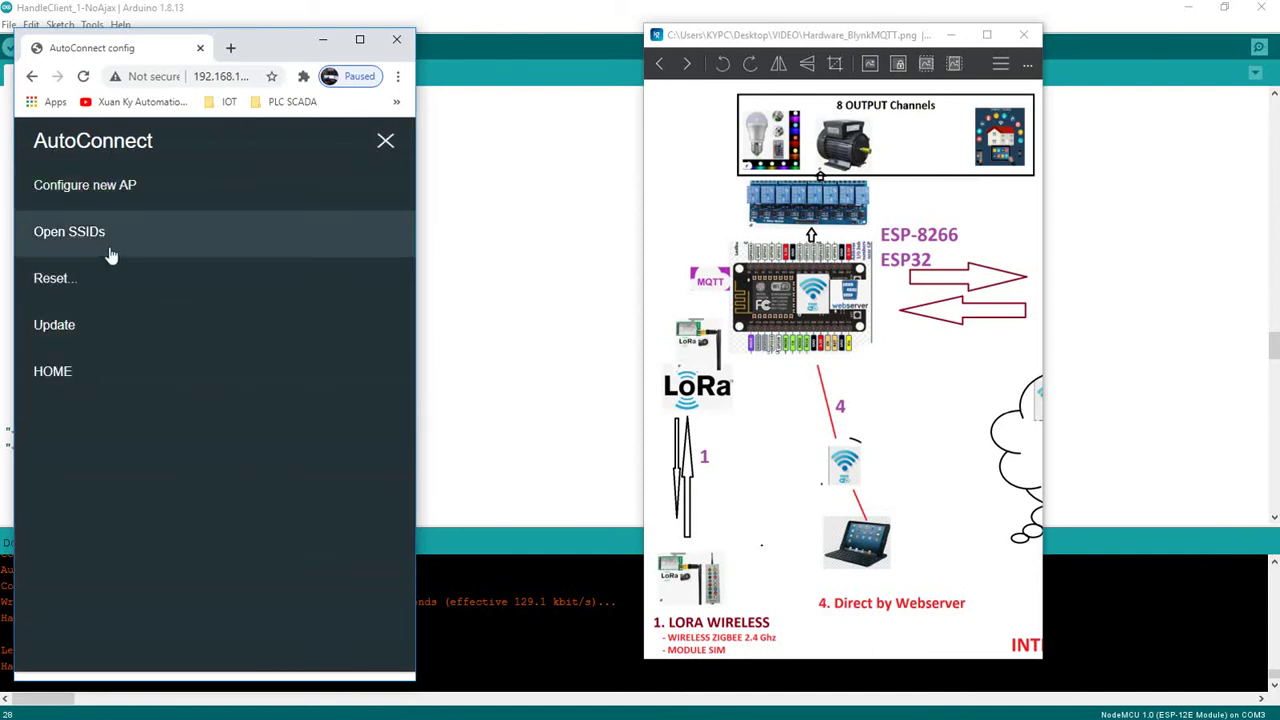
{"action": "left_click", "coordinate": [72, 242]}
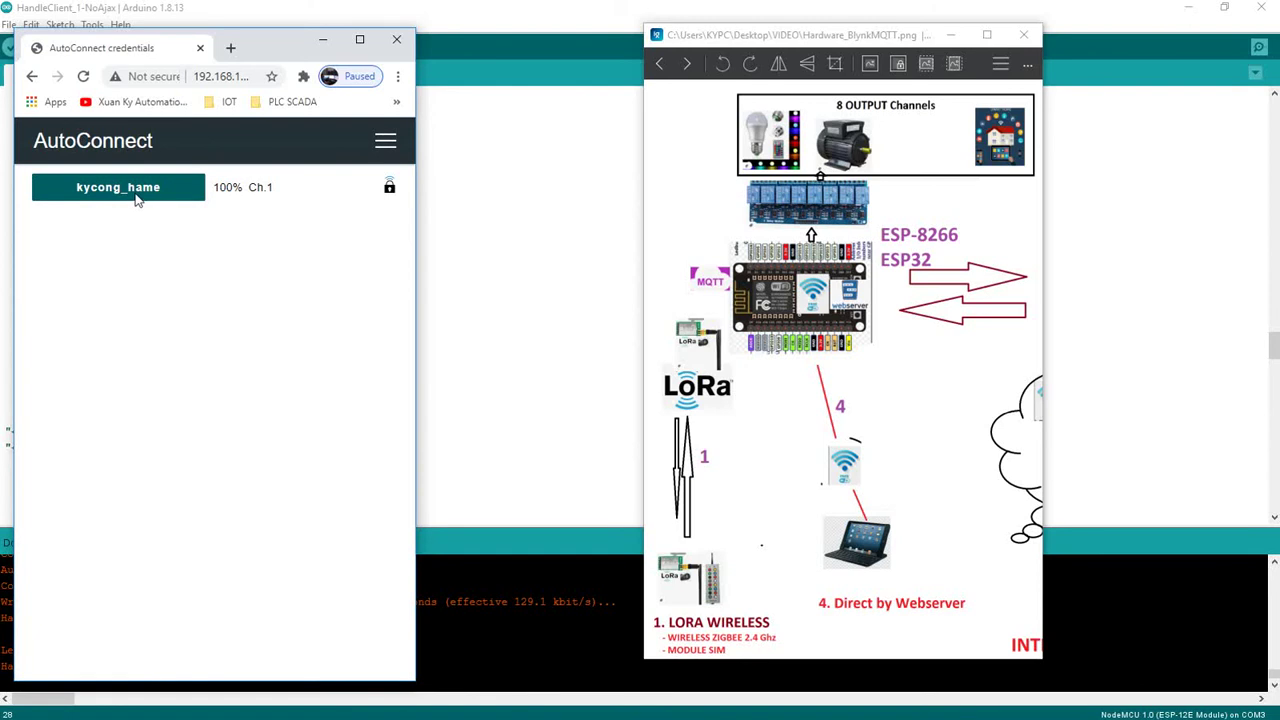
{"action": "left_click", "coordinate": [385, 140]}
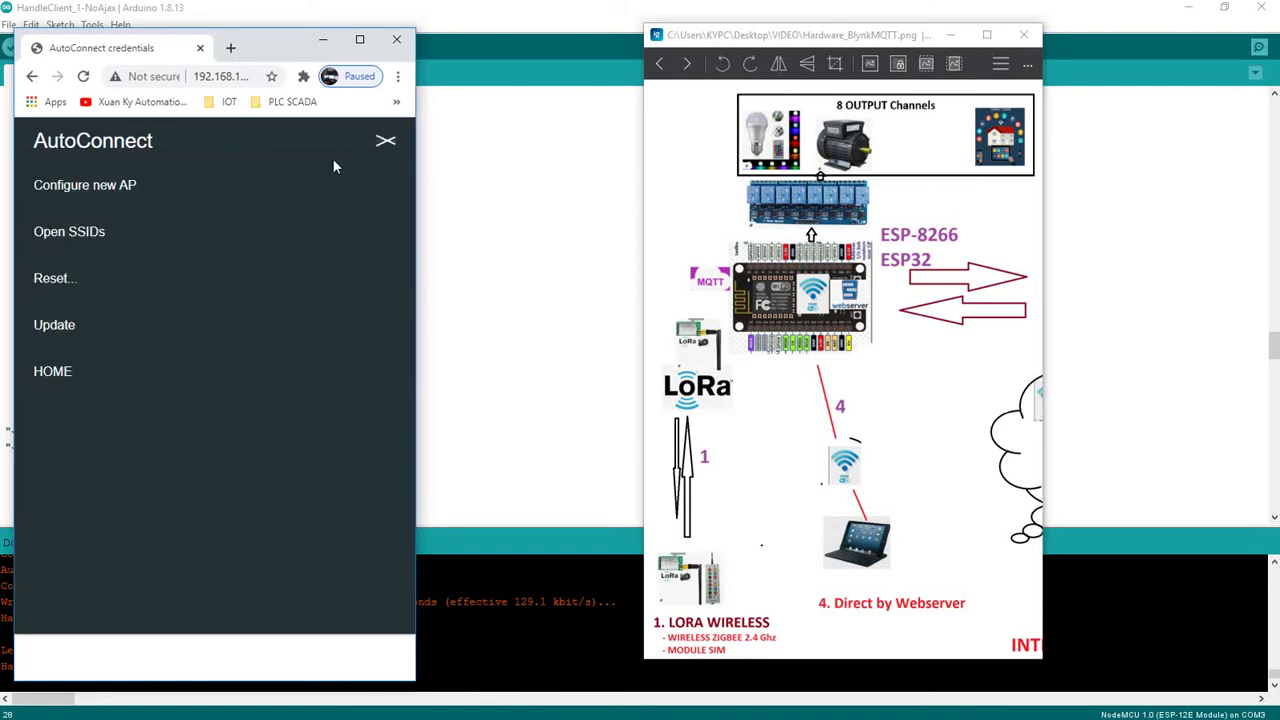
{"action": "left_click", "coordinate": [75, 372]}
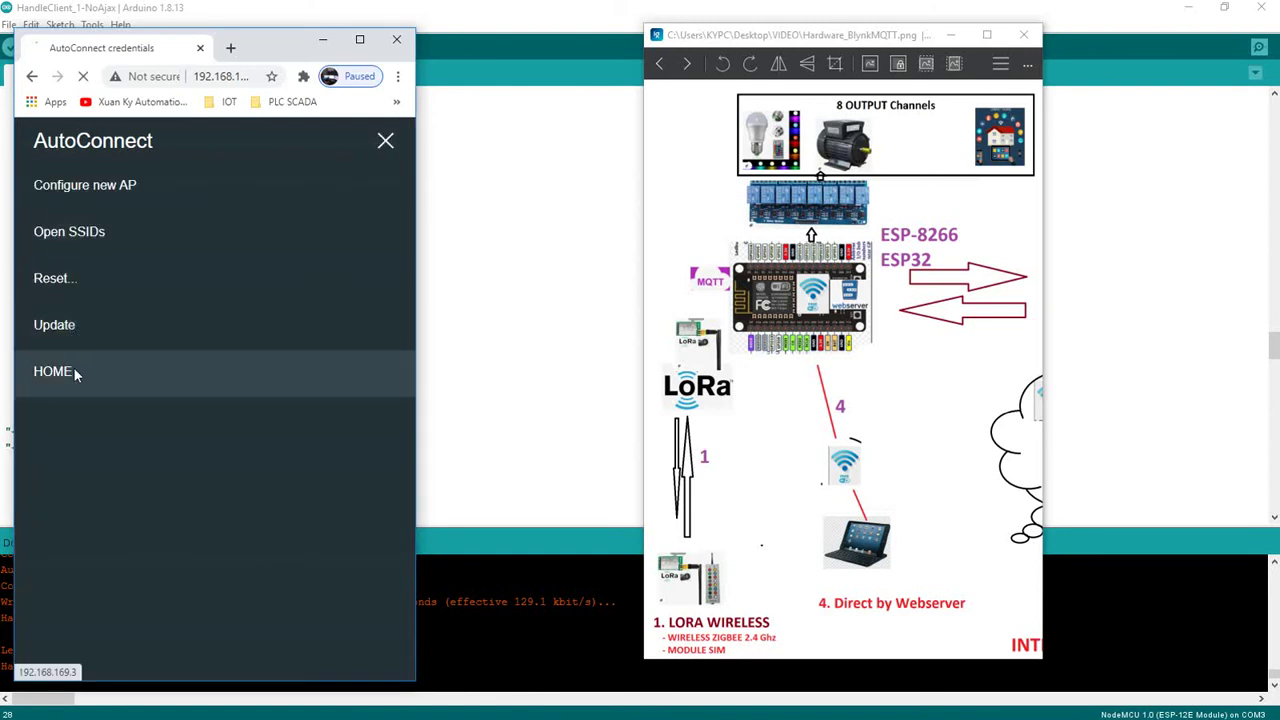
Go back to the statistics page, then open the firmware Update page
{"action": "left_click", "coordinate": [392, 138]}
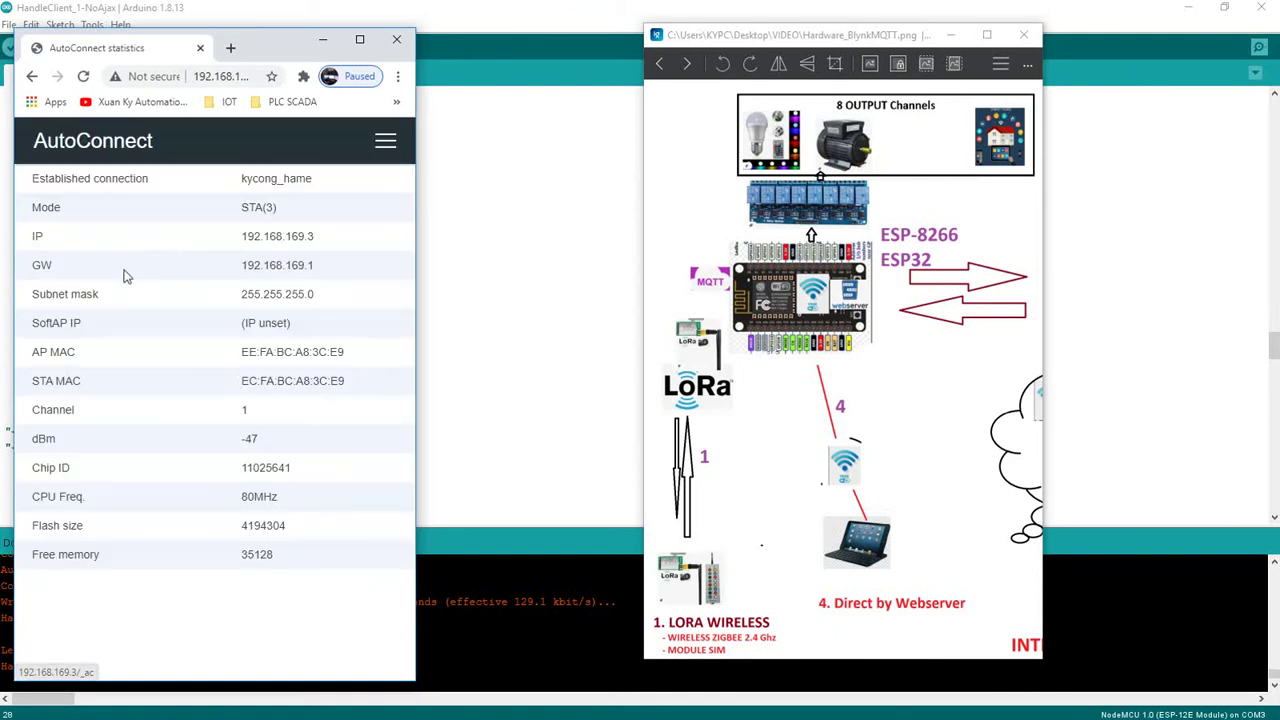
{"action": "left_click", "coordinate": [386, 139]}
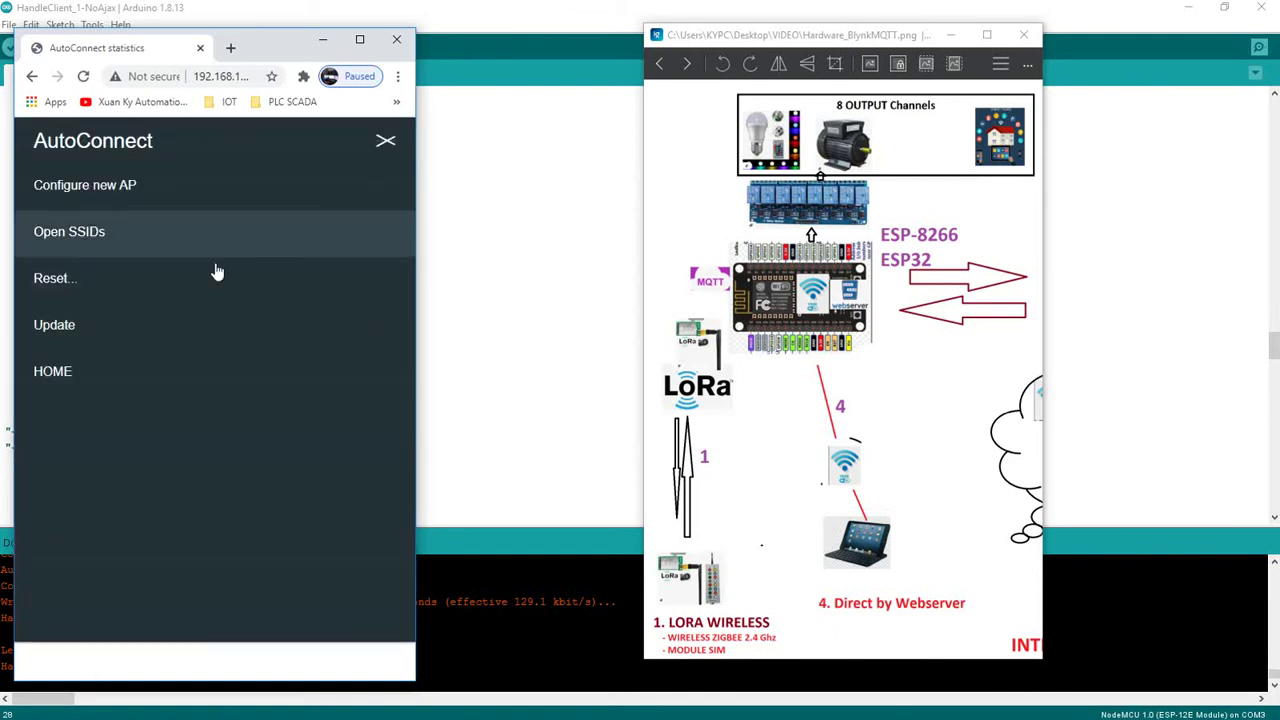
{"action": "left_click", "coordinate": [105, 328]}
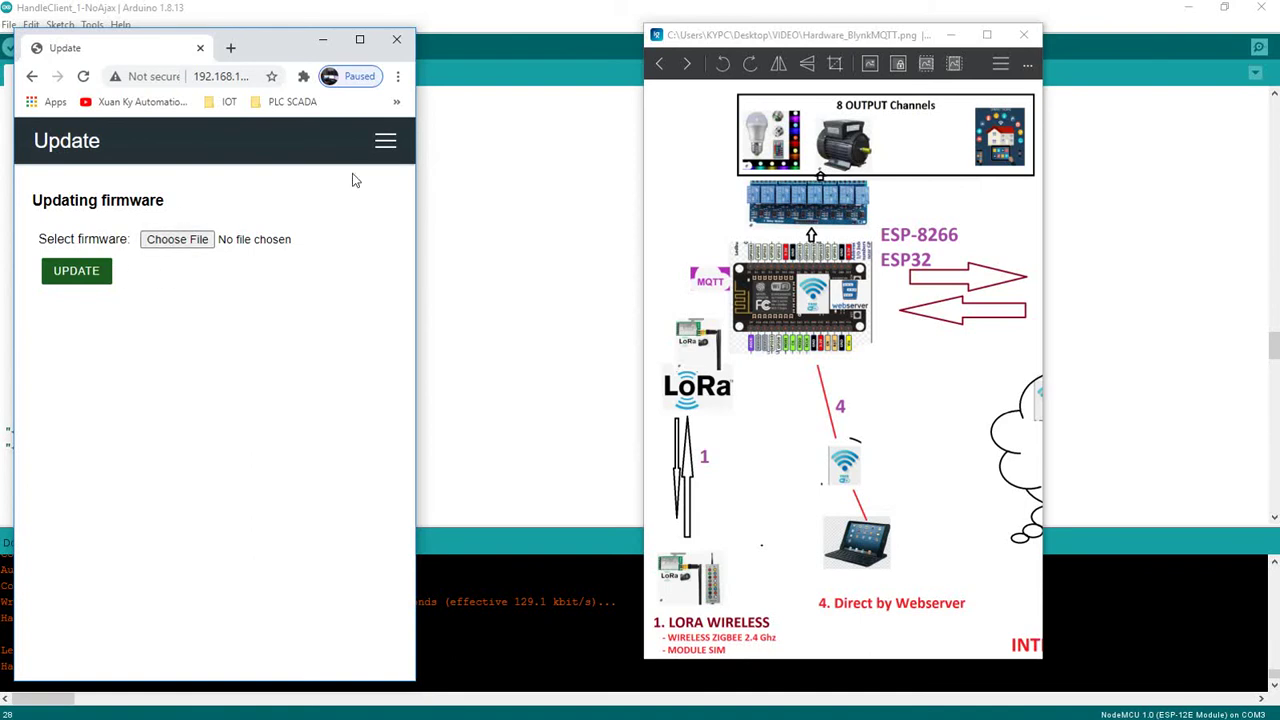
{"action": "left_click", "coordinate": [386, 140]}
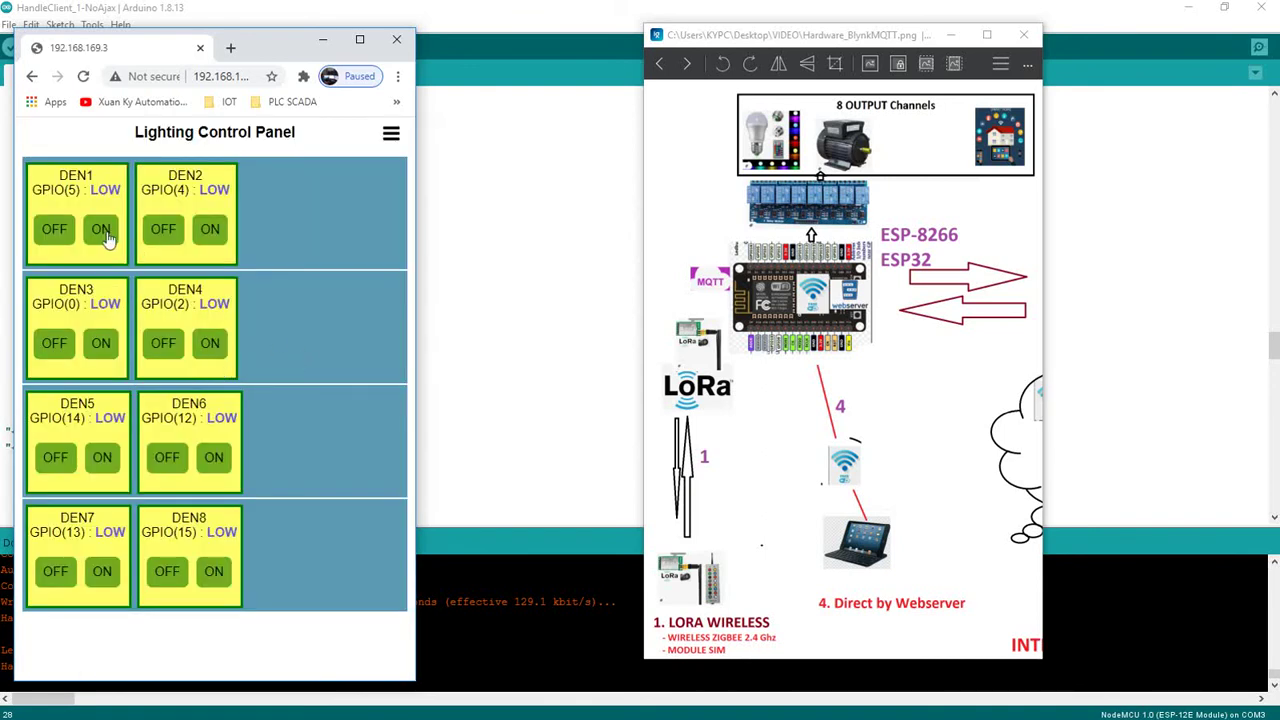
Turn DEN1 and DEN2 on and highlight DEN1's HIGH status
{"action": "left_click", "coordinate": [104, 236]}
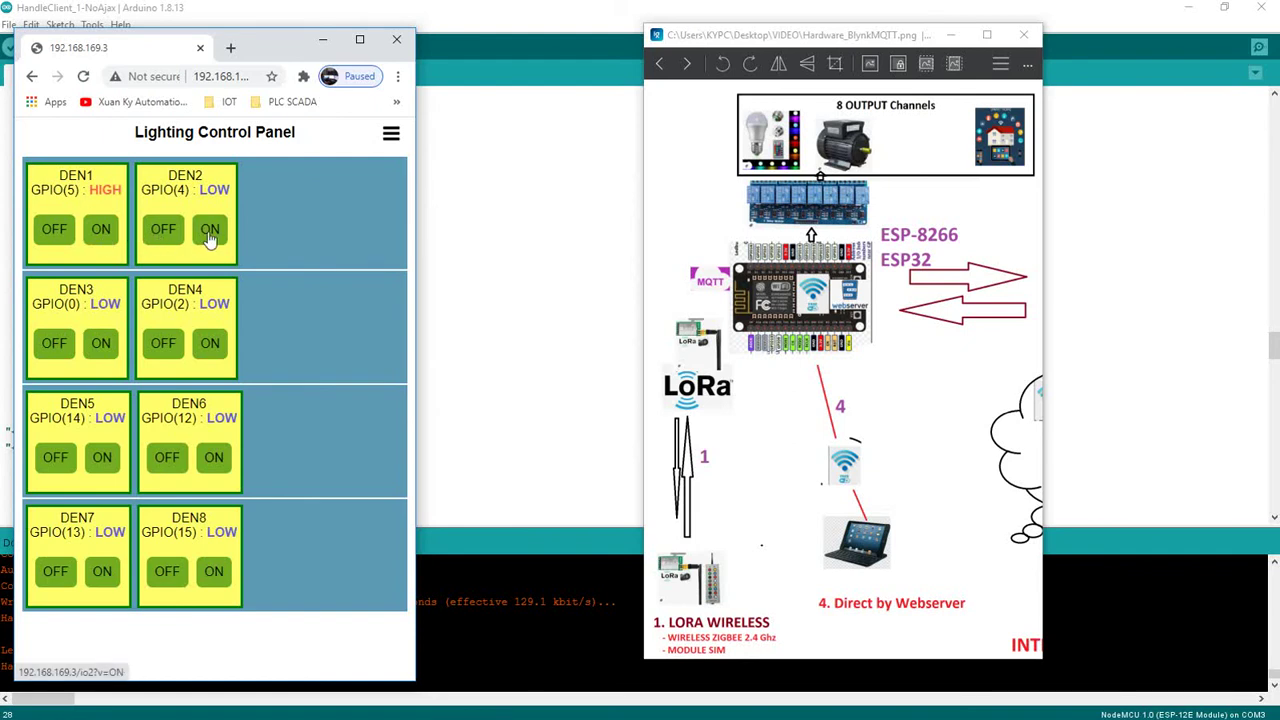
{"action": "left_click", "coordinate": [212, 233]}
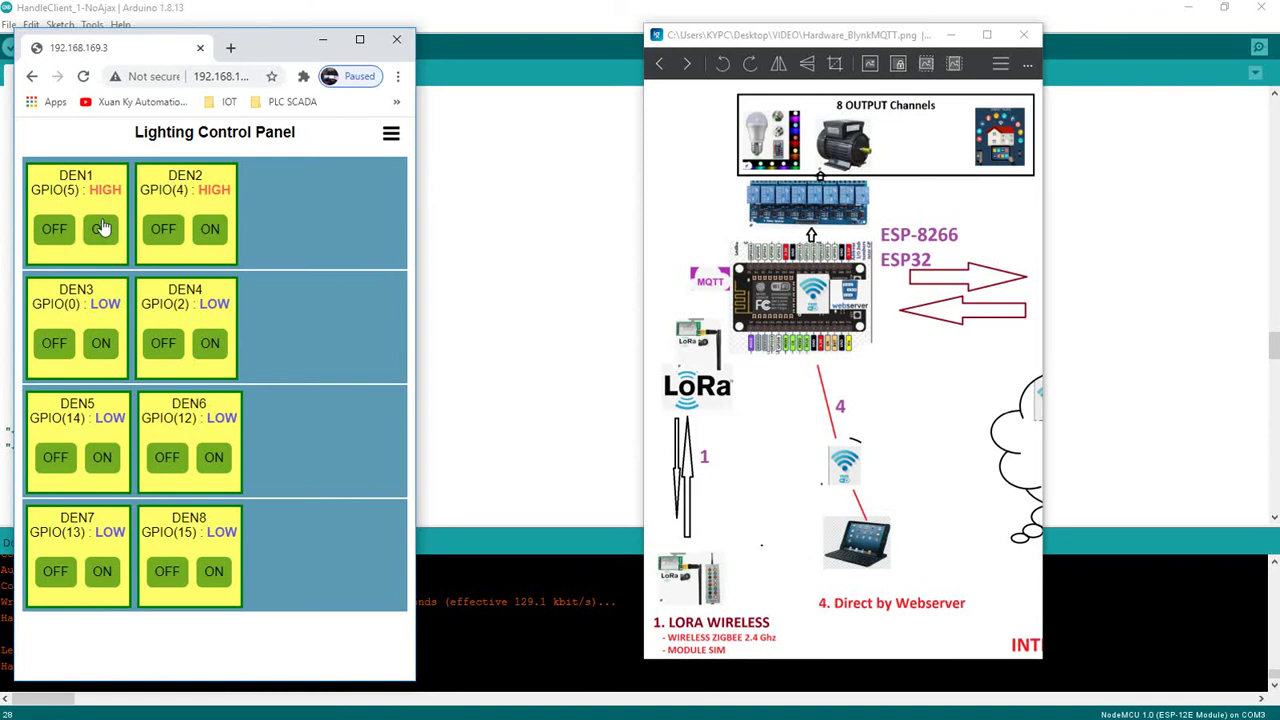
{"action": "mouse_move", "coordinate": [110, 183]}
{"action": "left_mouse_down"}
{"action": "mouse_move", "coordinate": [60, 176]}
{"action": "mouse_move", "coordinate": [124, 190]}
{"action": "left_mouse_up"}
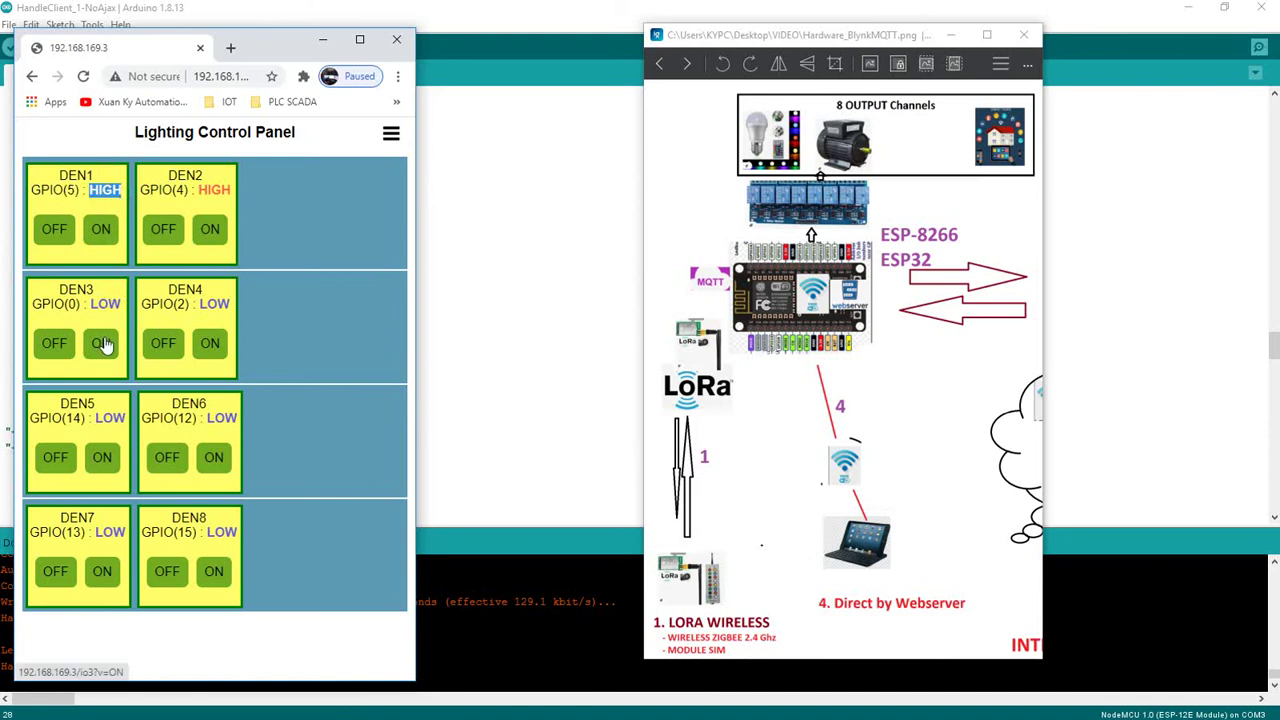
Switch DEN3 and DEN4 on, then back off
{"action": "left_click", "coordinate": [103, 343]}
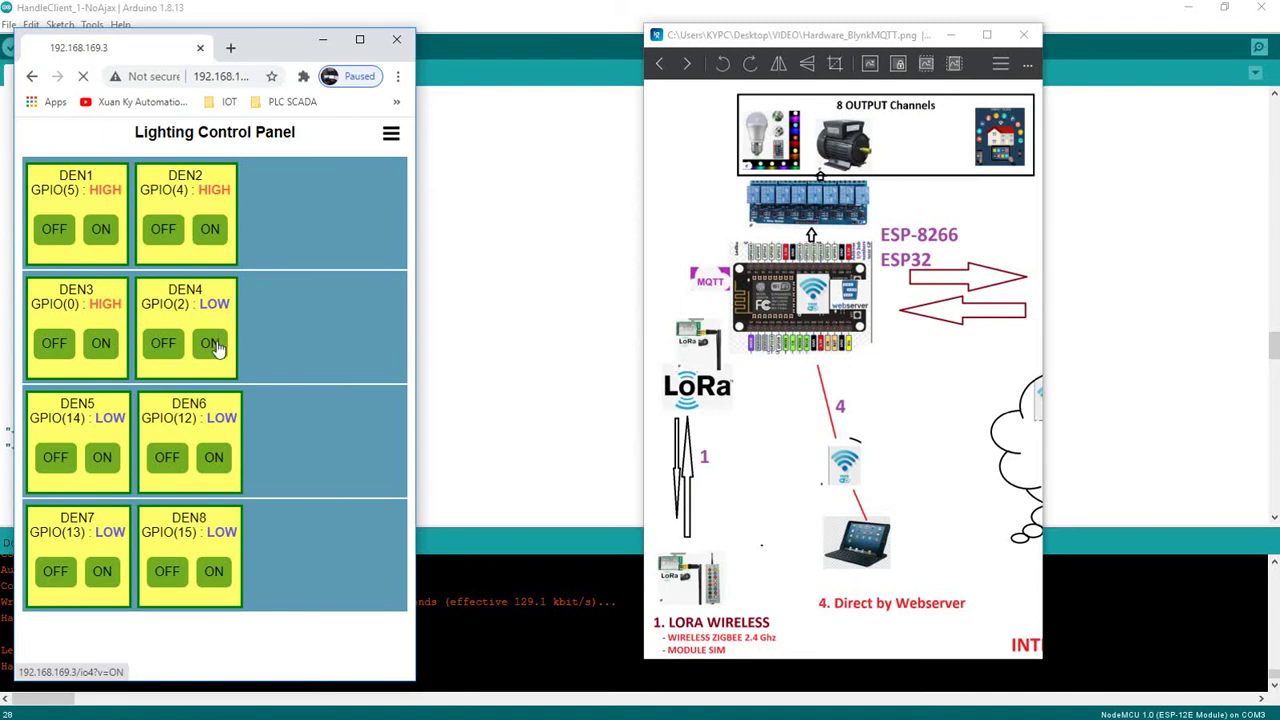
{"action": "left_click", "coordinate": [210, 343]}
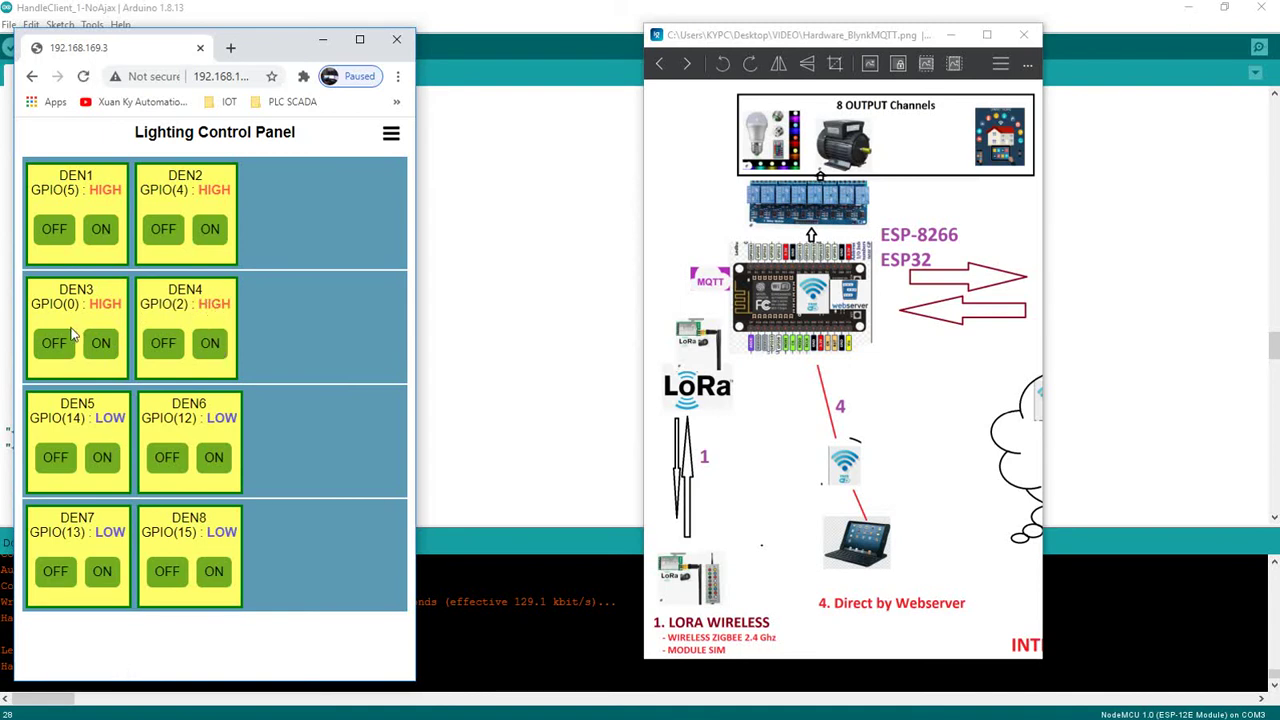
{"action": "left_click", "coordinate": [60, 342]}
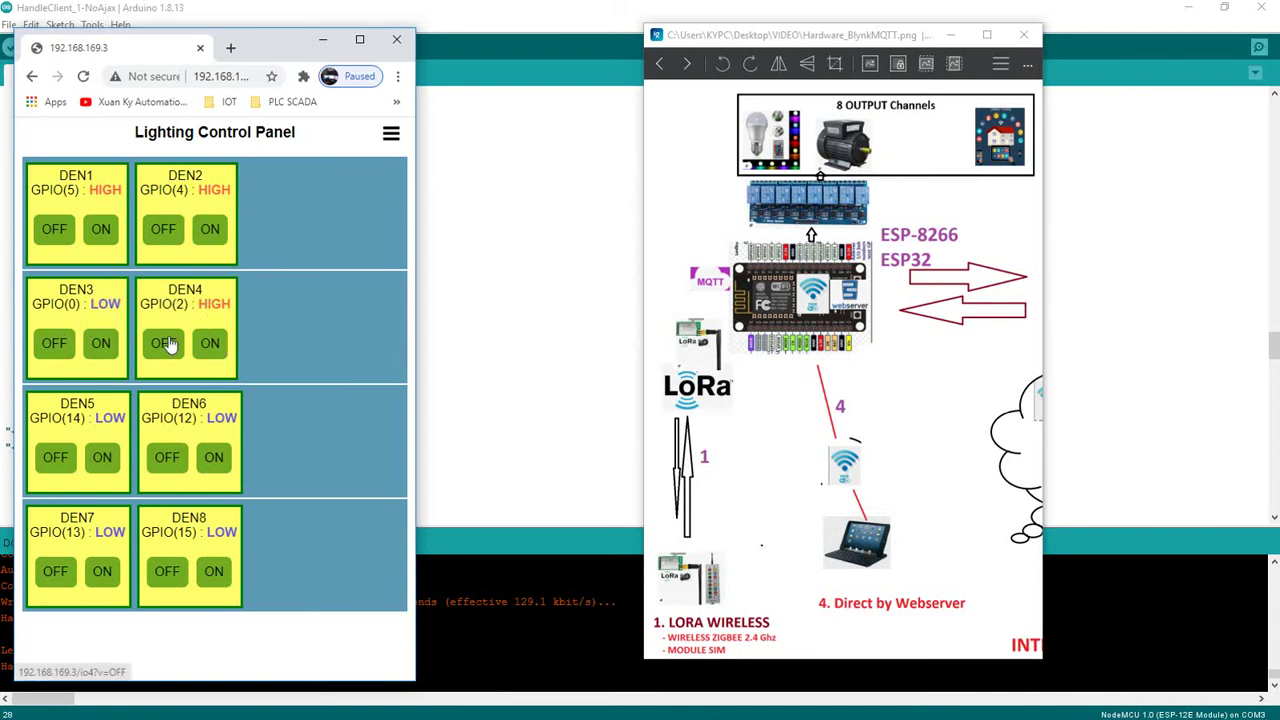
{"action": "left_click", "coordinate": [166, 343]}
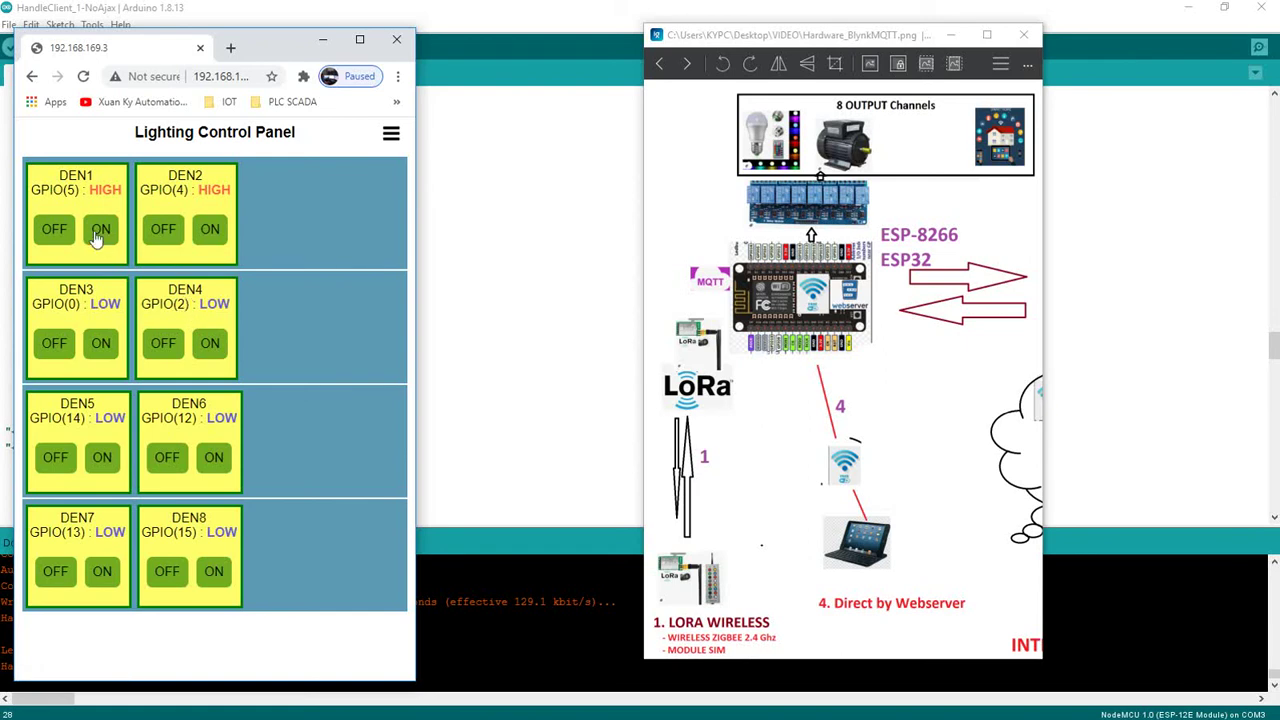
Switch DEN1 and DEN2 off, then toggle DEN2 on and off again, leaving all LOW
{"action": "left_click", "coordinate": [57, 230]}
{"action": "left_click", "coordinate": [157, 234]}
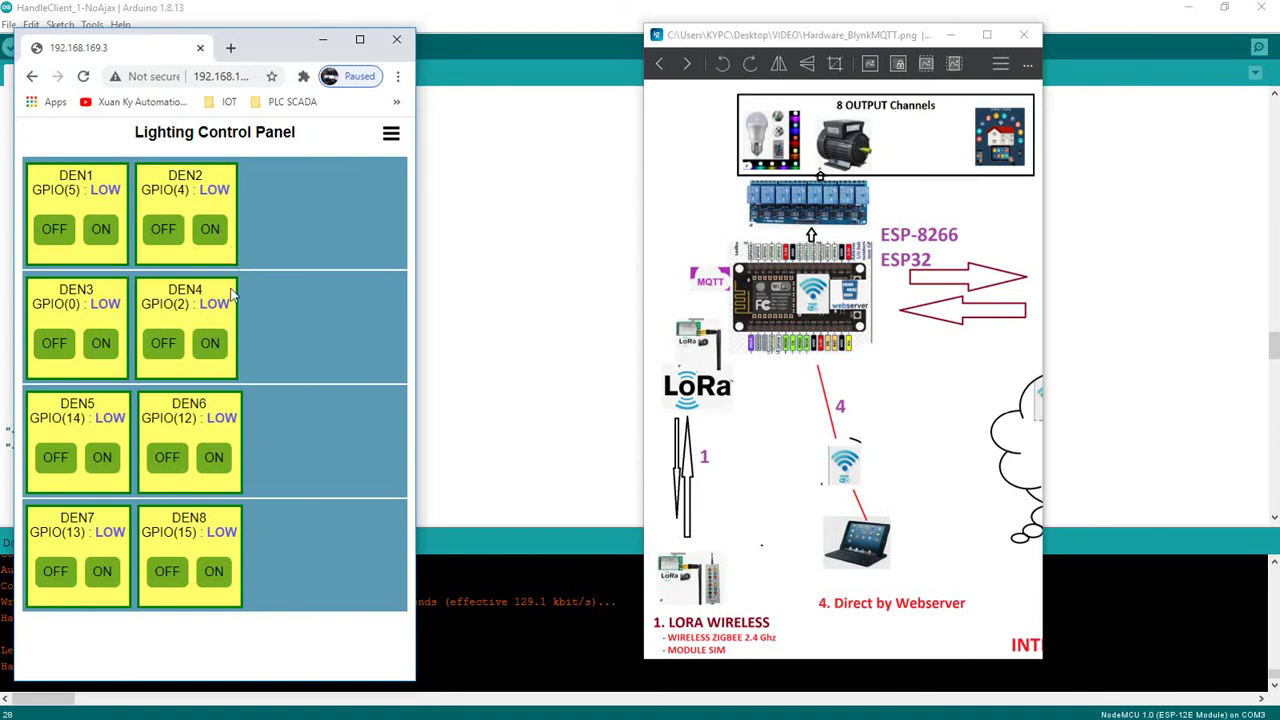
{"action": "left_click", "coordinate": [211, 238]}
{"action": "left_click", "coordinate": [163, 240]}
Launch MEmu Play and open Chrome from the emulator's home screen
{"action": "key", "text": "super"}
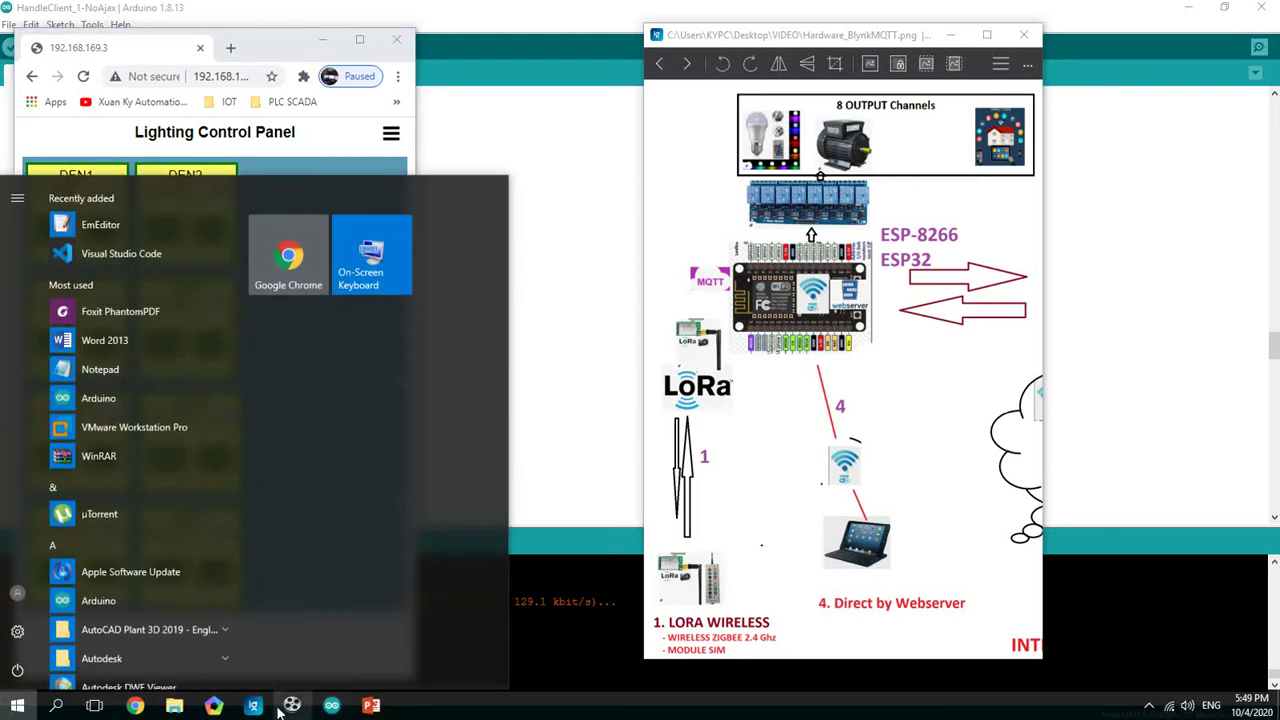
{"action": "left_click", "coordinate": [213, 706]}
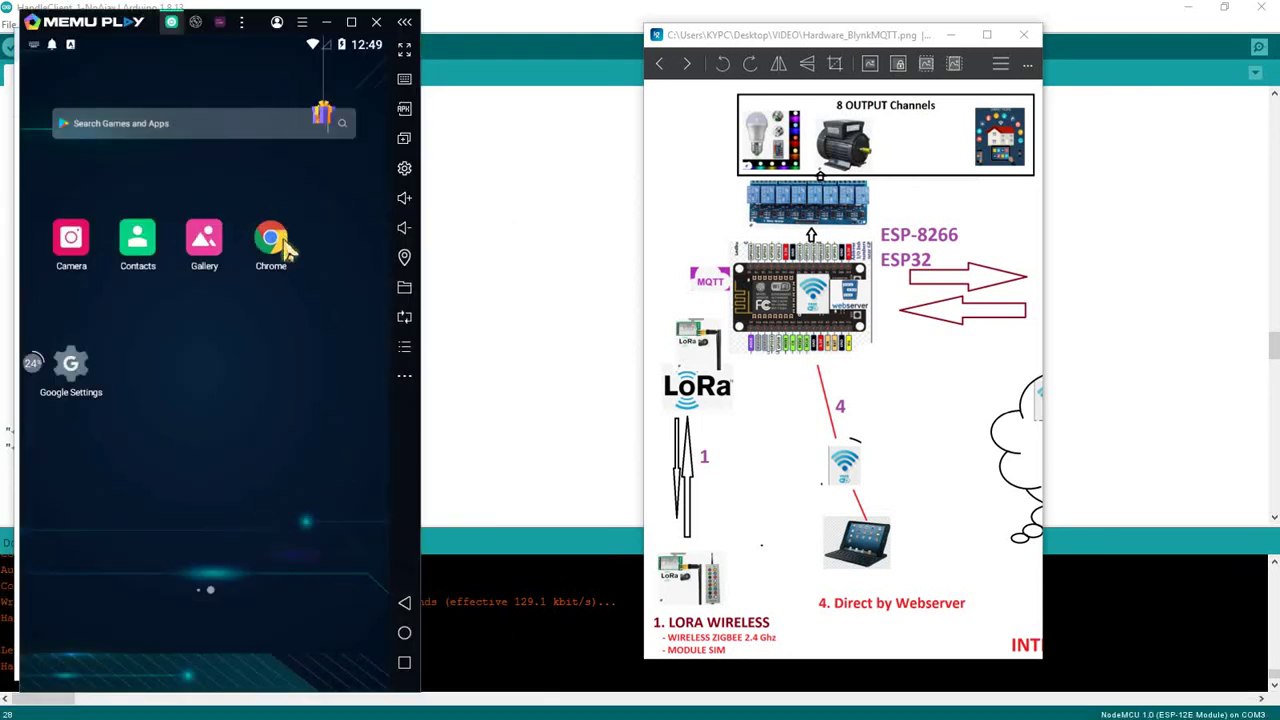
{"action": "left_click_drag", "start_coordinate": [89, 451], "coordinate": [223, 417]}
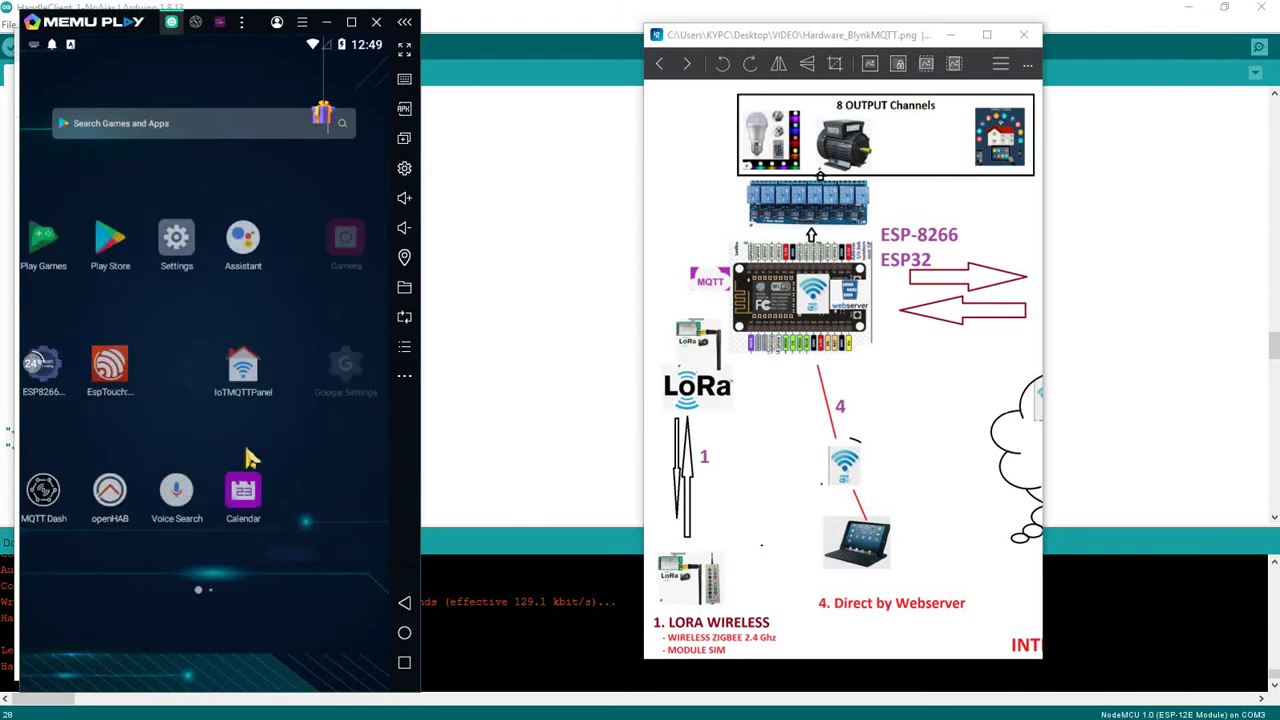
{"action": "left_click_drag", "start_coordinate": [226, 328], "coordinate": [369, 306]}
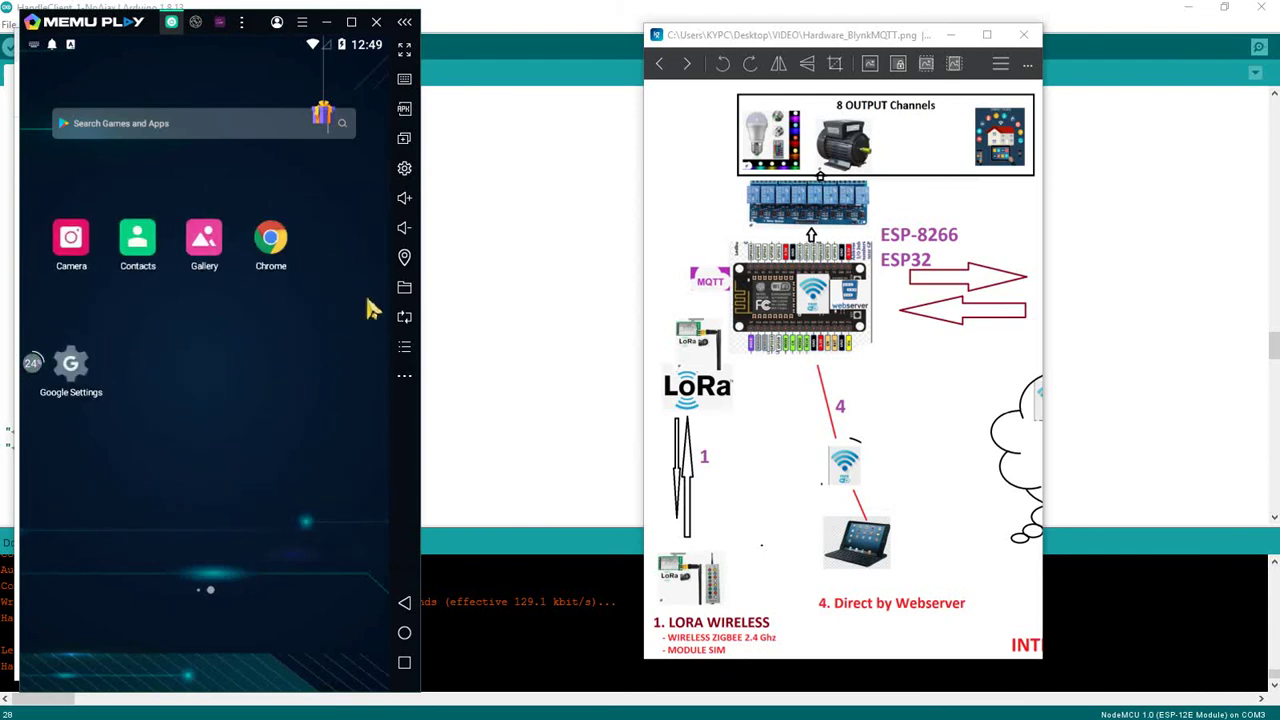
{"action": "left_click", "coordinate": [288, 246]}
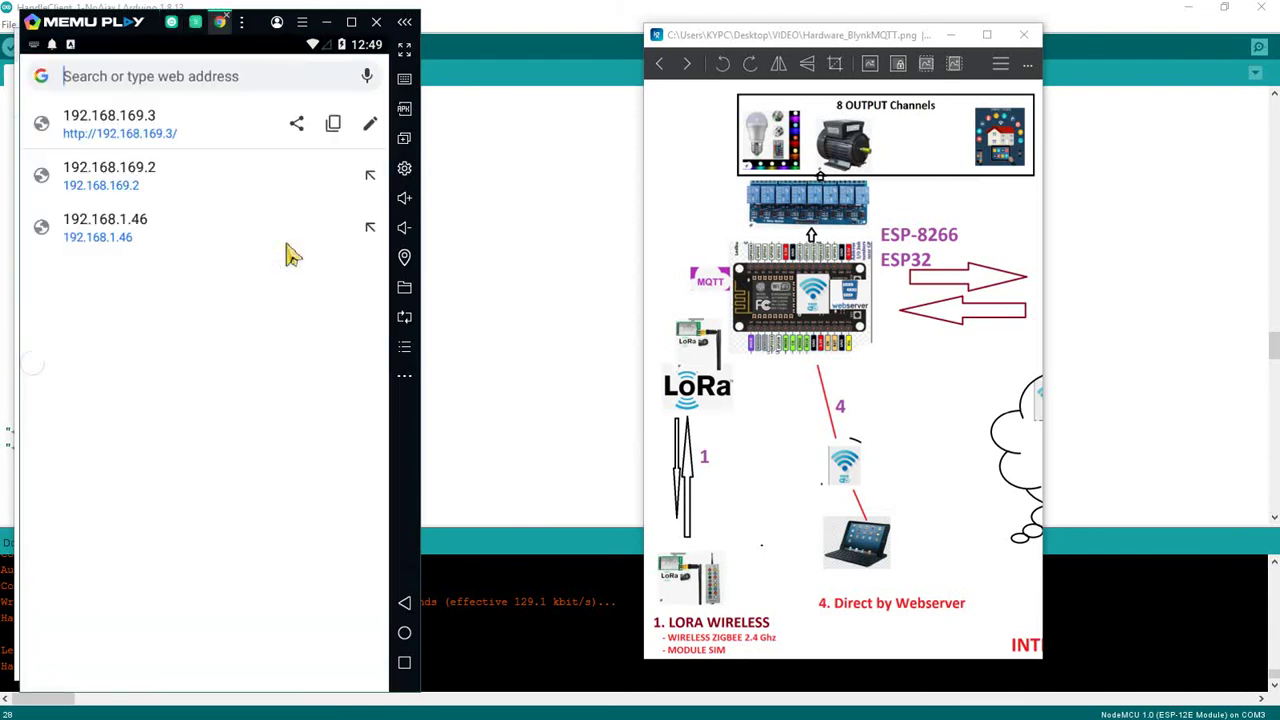
Open 192.168.169.3 in emulator Chrome and replace the prefilled sign-in password with the board's password
{"action": "left_click", "coordinate": [170, 138]}
{"action": "left_click", "coordinate": [166, 433]}
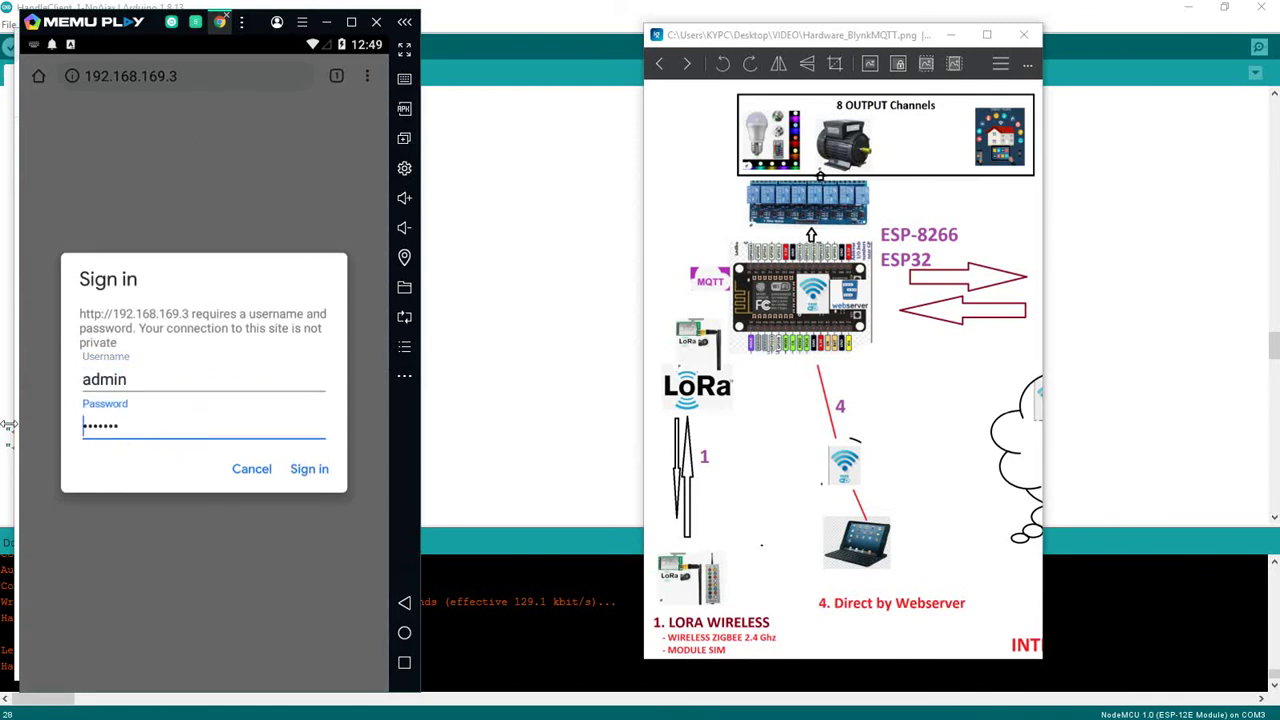
{"action": "key", "text": "ctrl+a"}
{"action": "key", "text": "BackSpace"}
{"action": "type", "text": "esp1234"}
{"action": "key", "text": "Return"}
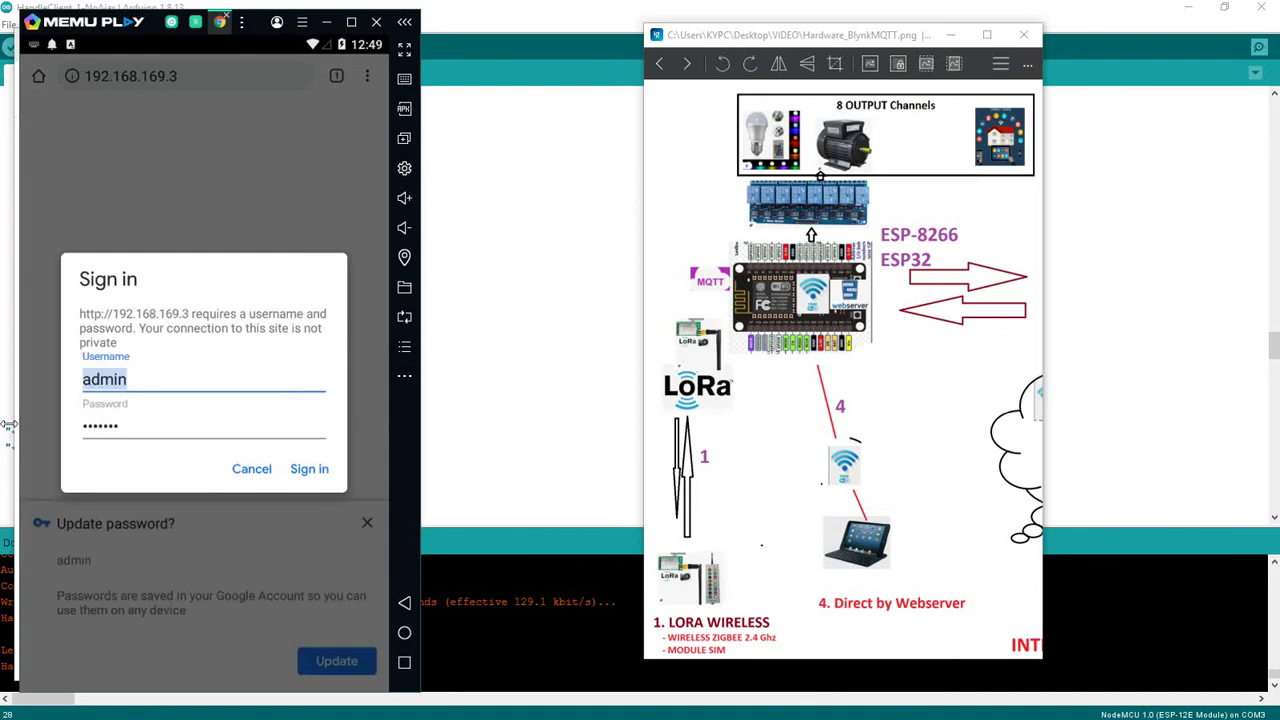
Re-enter the account password in the sign-in prompt
{"action": "key", "text": "Tab"}
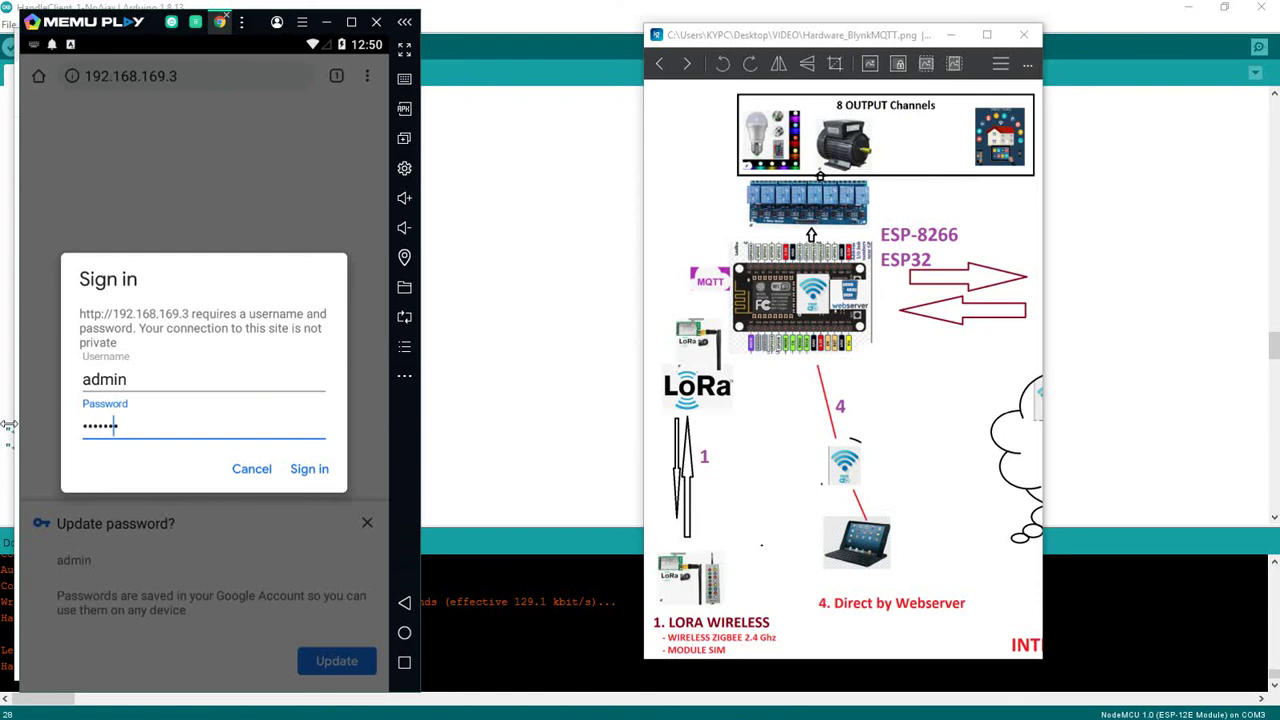
{"action": "key", "text": "BackSpace"}
{"action": "key", "text": "BackSpace"}
{"action": "key", "text": "BackSpace"}
{"action": "key", "text": "BackSpace"}
{"action": "type", "text": "es"}
{"action": "key", "text": "Tab"}
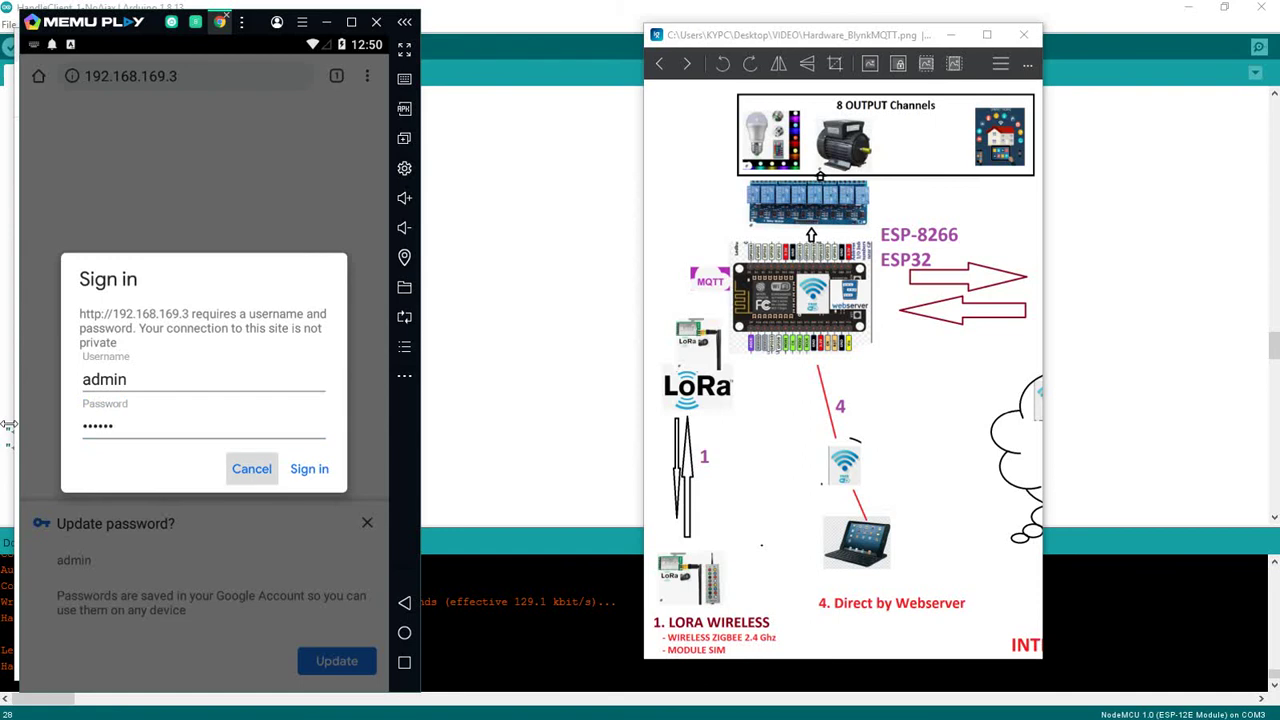
Complete sign-in, dismiss the save-password prompt, and place MEmu beside desktop Chrome
{"action": "left_click", "coordinate": [312, 470]}
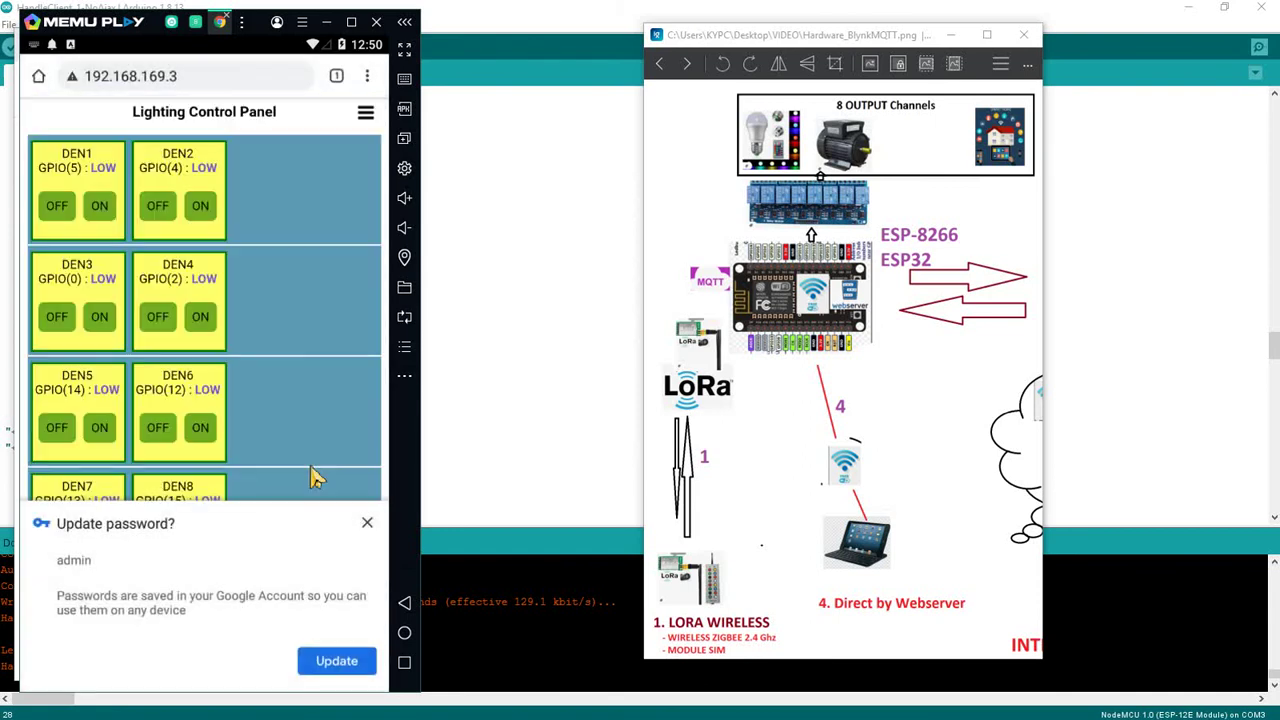
{"action": "left_click", "coordinate": [367, 523]}
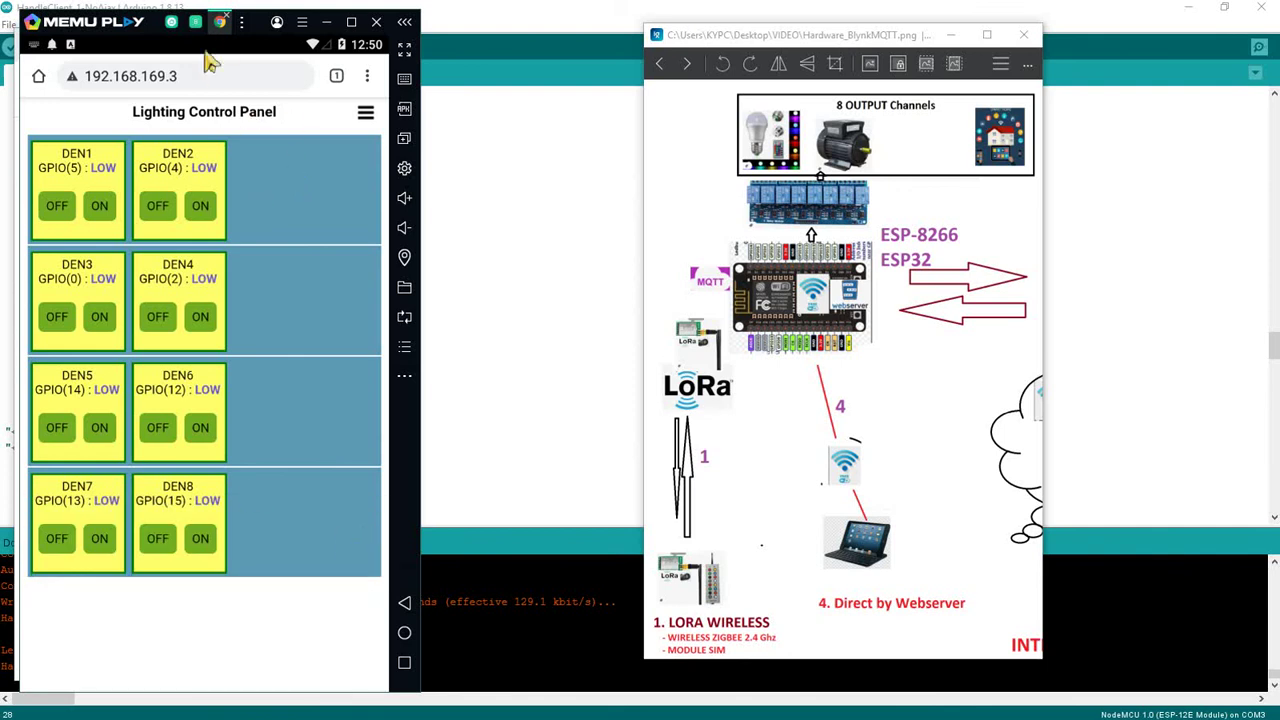
{"action": "left_click_drag", "start_coordinate": [93, 32], "coordinate": [1027, 62]}
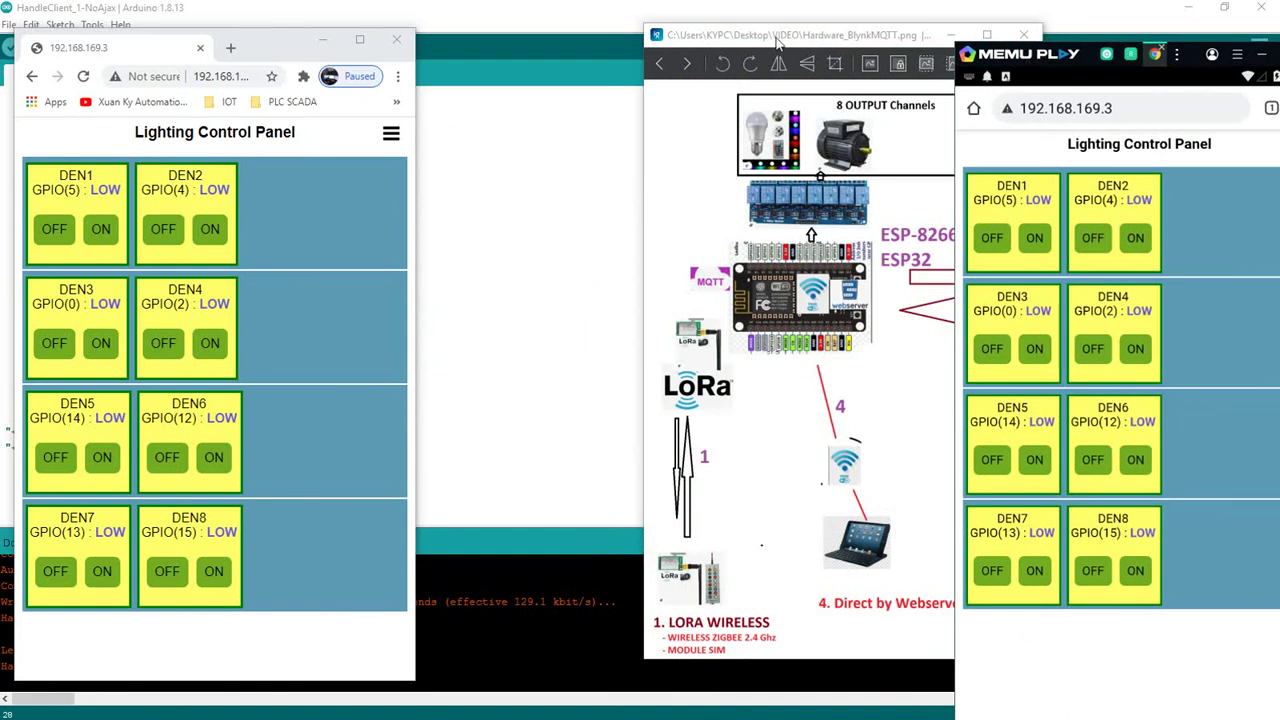
{"action": "left_click_drag", "start_coordinate": [778, 40], "coordinate": [607, 46]}
{"action": "left_click", "coordinate": [1012, 55]}
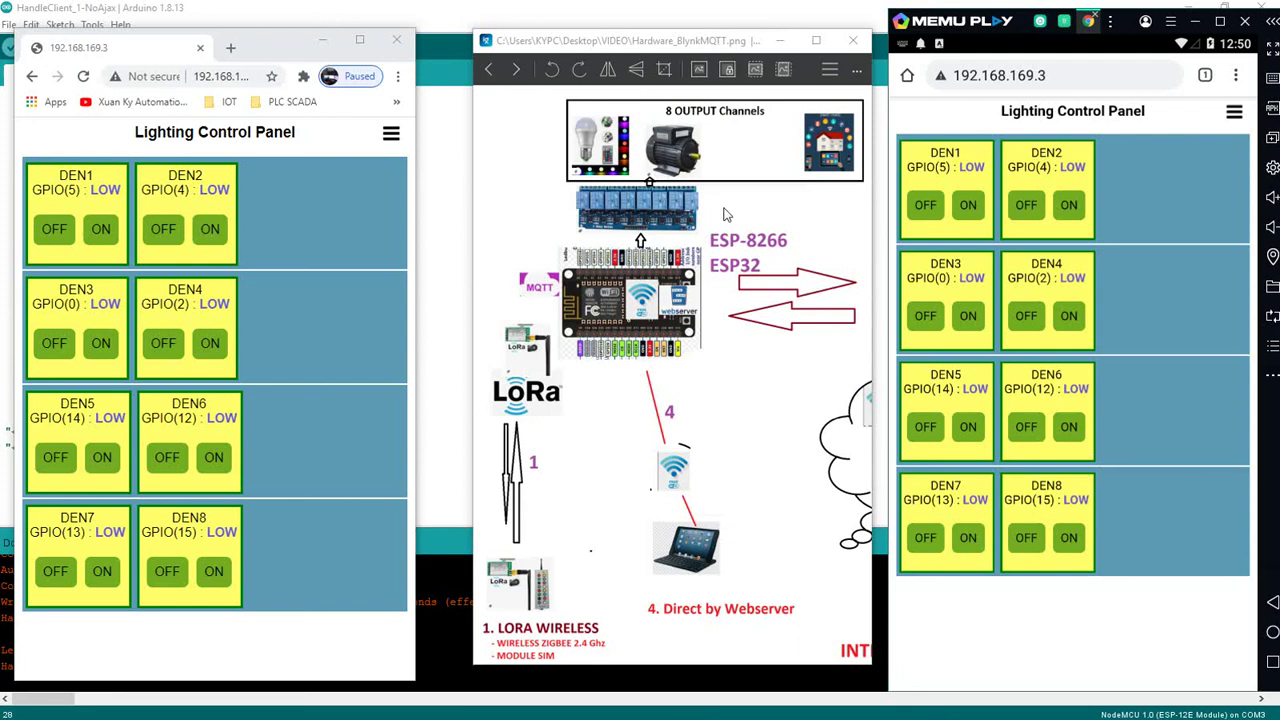
From the emulator, switch DEN1–DEN4 on, then turn DEN3, DEN1, DEN2 and DEN4 off
{"action": "left_click", "coordinate": [968, 206]}
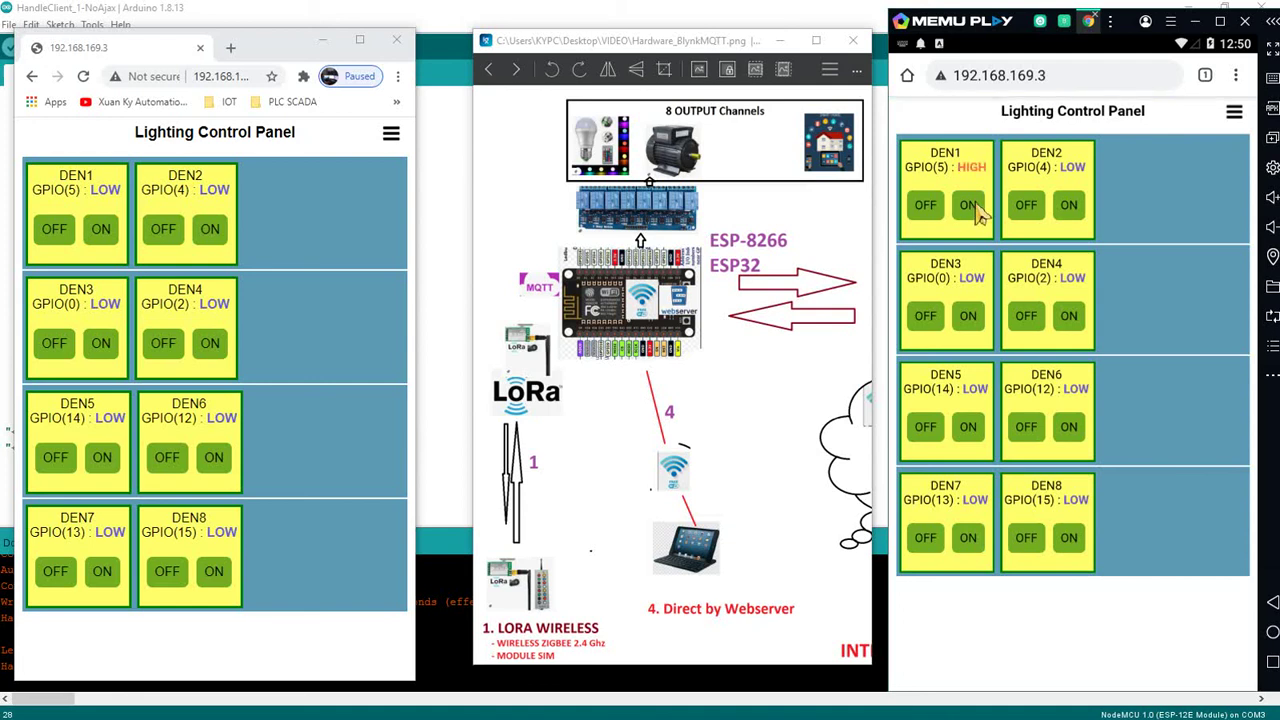
{"action": "left_click", "coordinate": [1068, 203]}
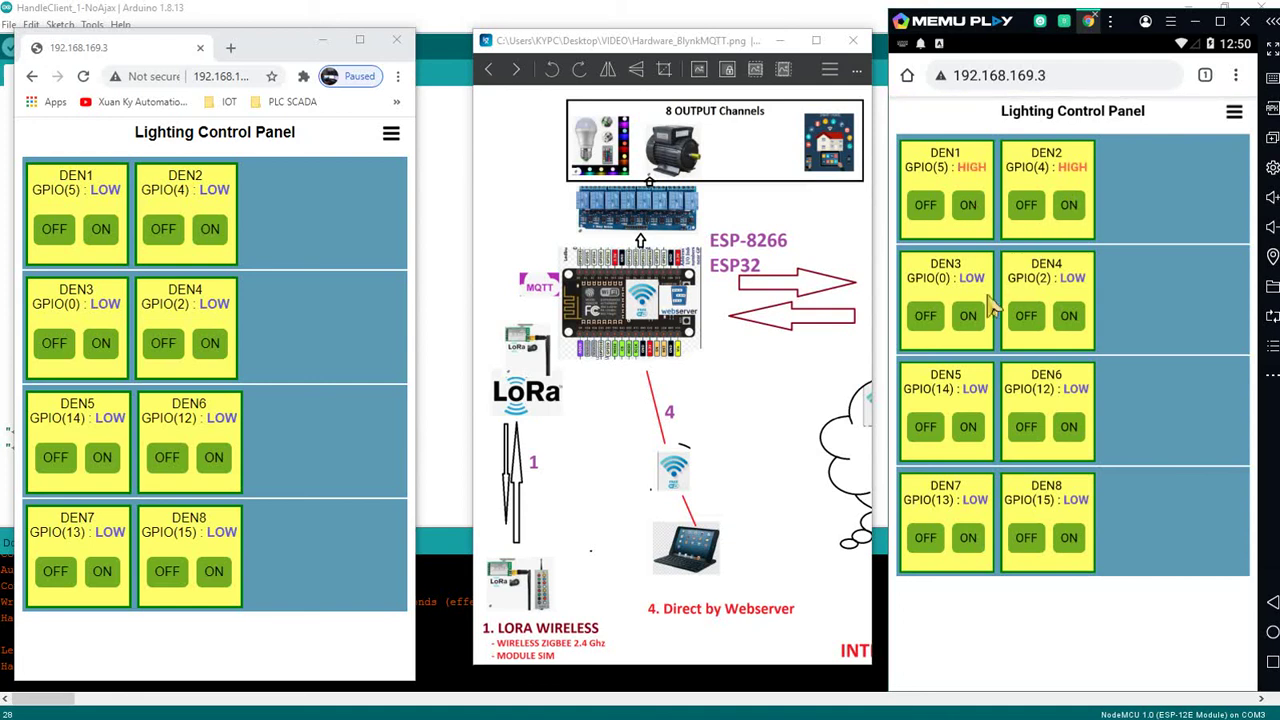
{"action": "left_click", "coordinate": [966, 320]}
{"action": "left_click", "coordinate": [1070, 318]}
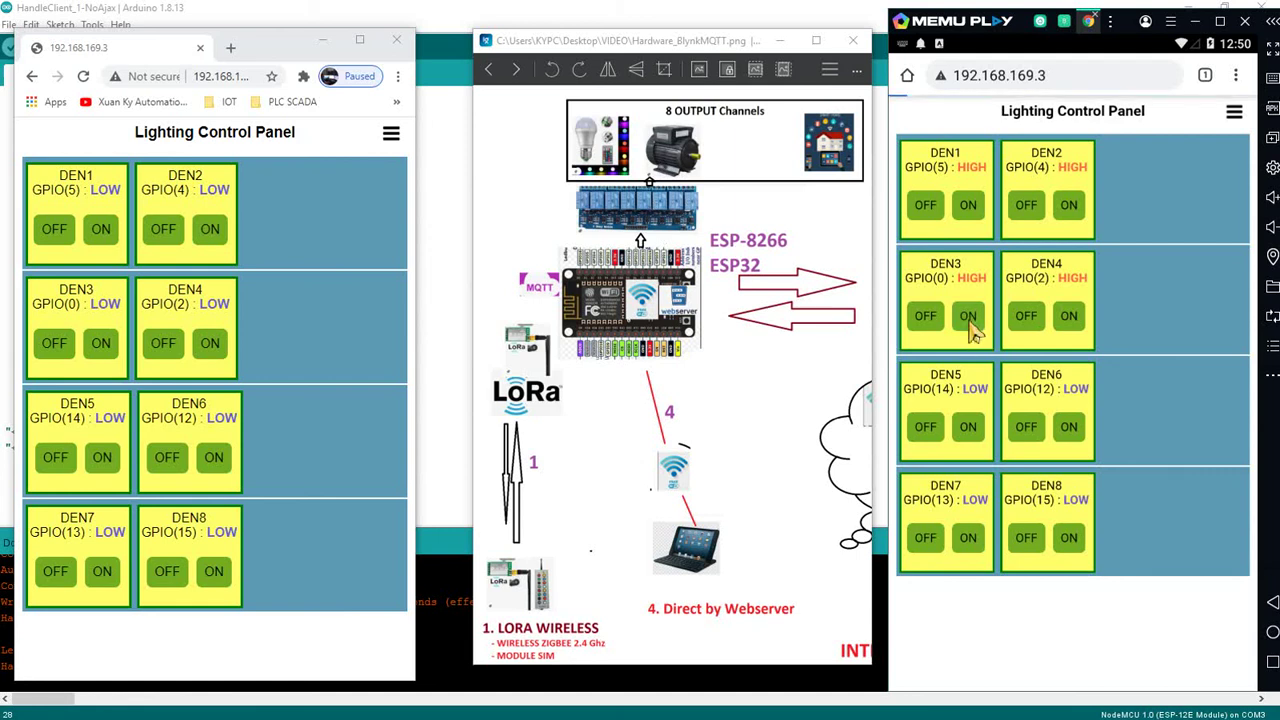
{"action": "left_click", "coordinate": [928, 315]}
{"action": "left_click", "coordinate": [925, 205]}
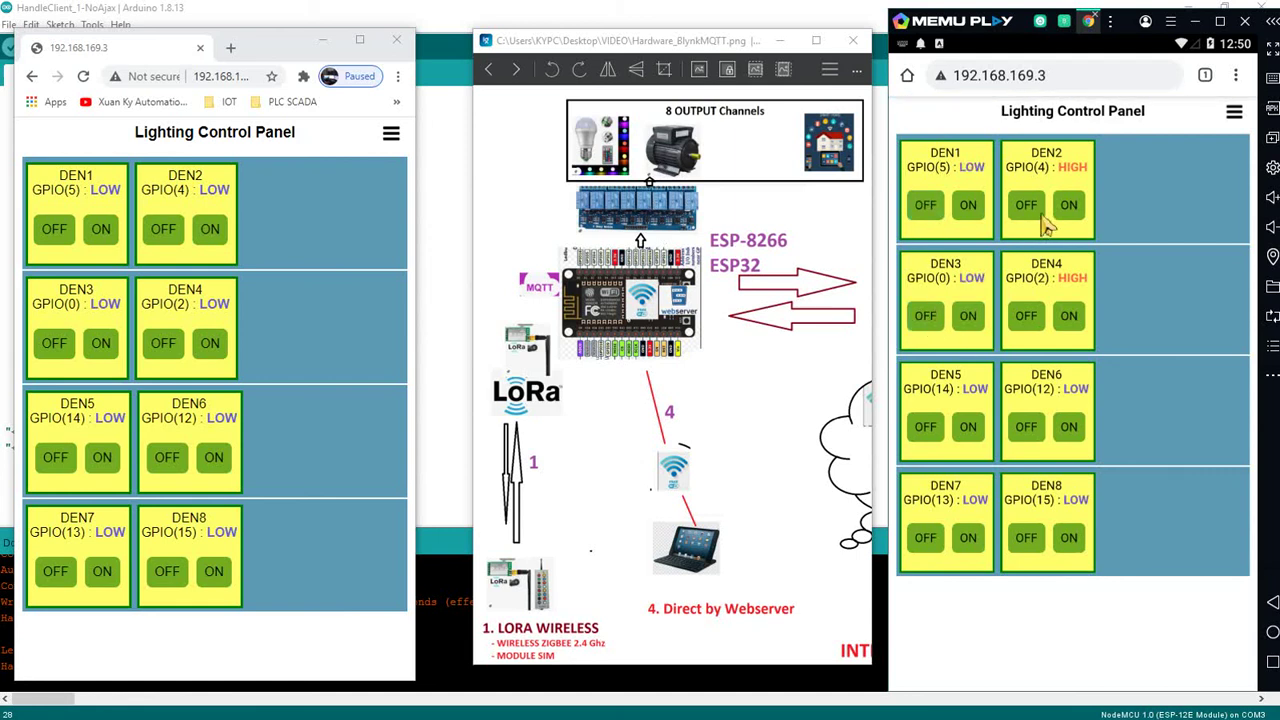
{"action": "left_click", "coordinate": [1027, 205]}
{"action": "left_click", "coordinate": [1030, 320]}
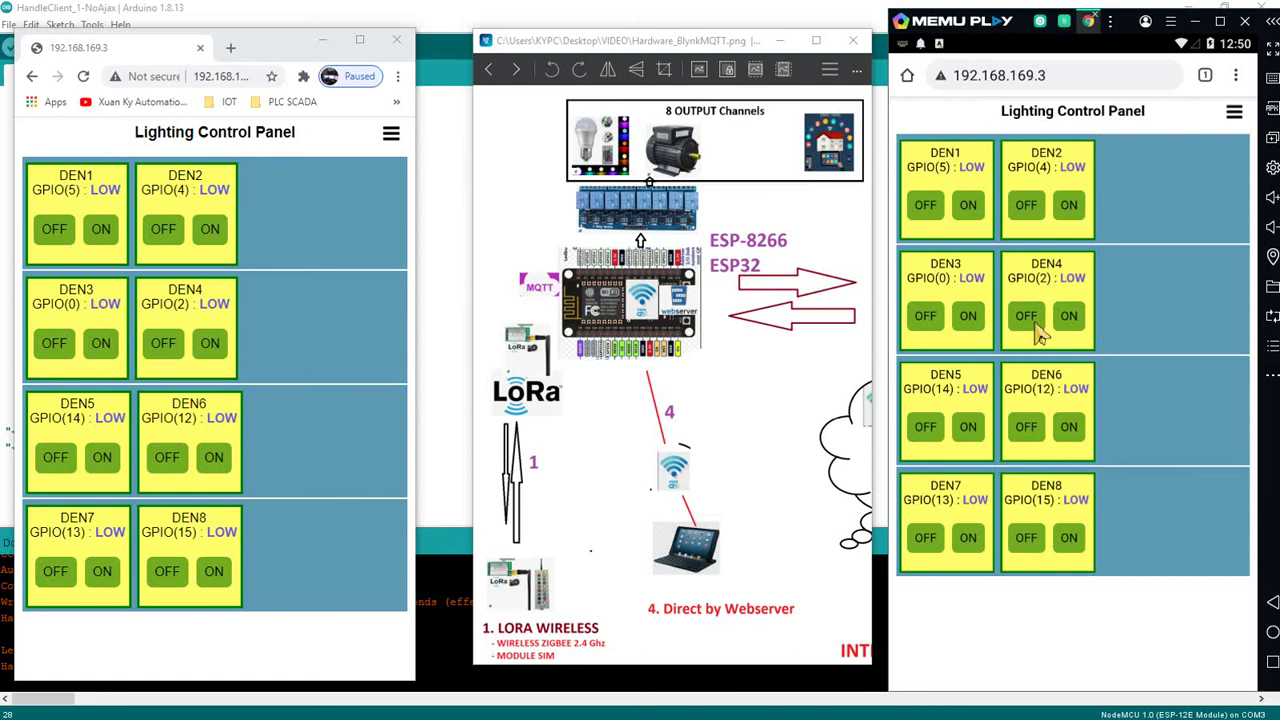
Open the AutoConnect status page, return HOME, nudge the diagram window left, and open Start
{"action": "left_click", "coordinate": [1234, 113]}
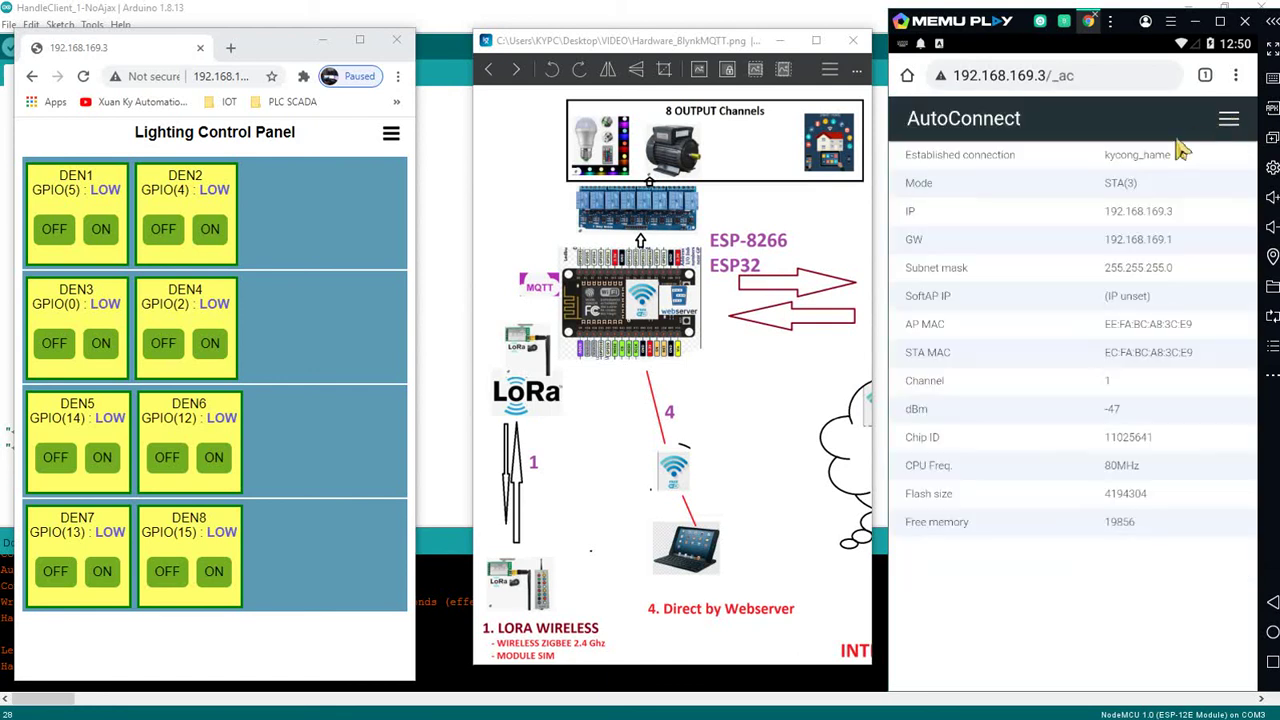
{"action": "left_click", "coordinate": [1232, 114]}
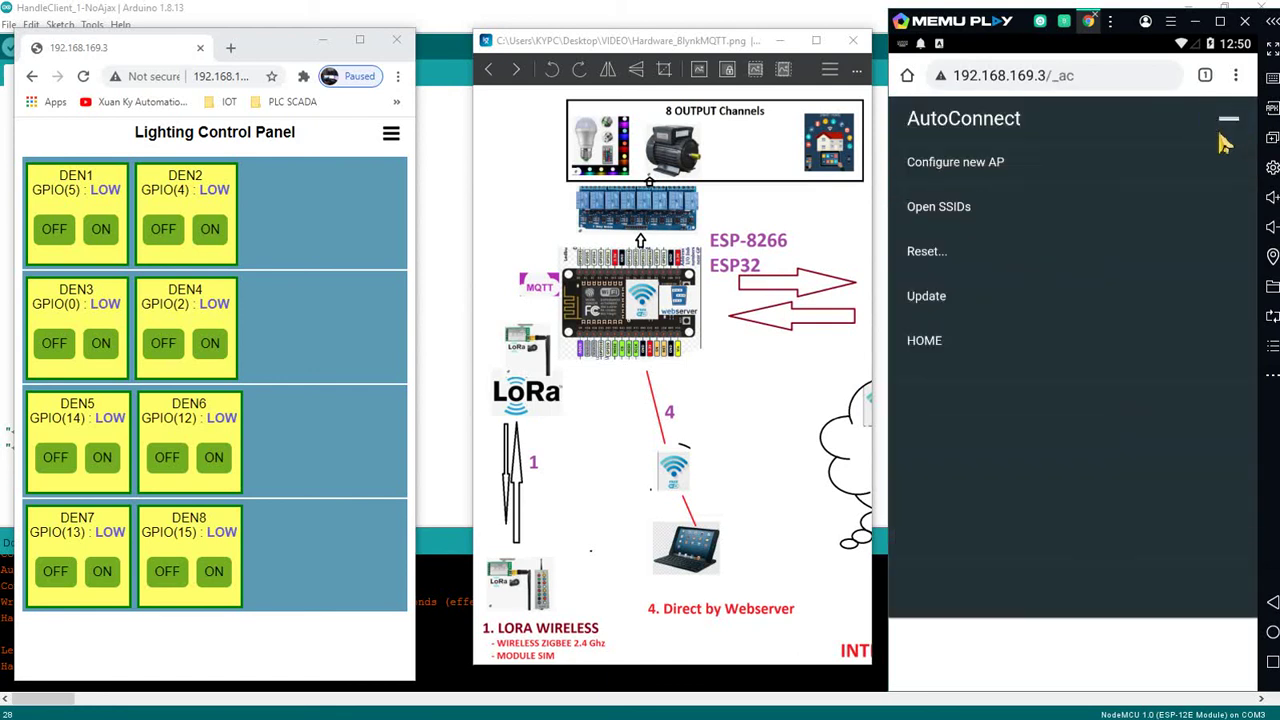
{"action": "left_click", "coordinate": [935, 356]}
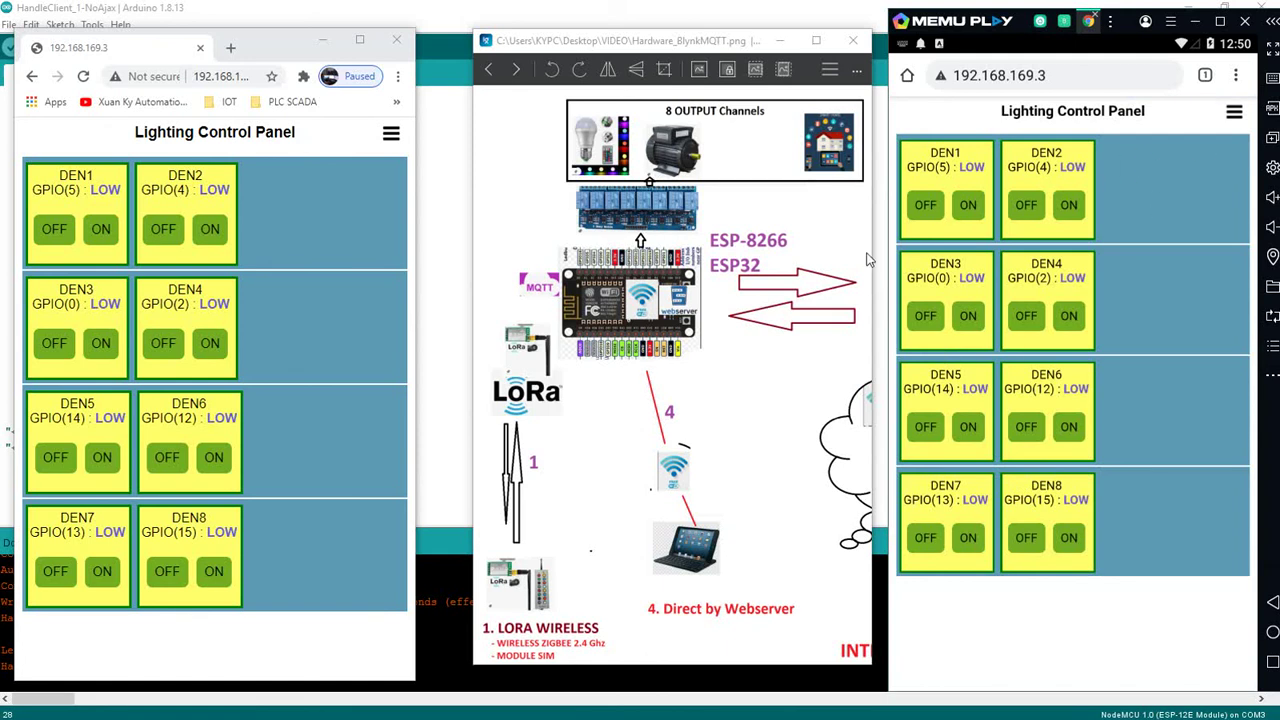
{"action": "left_click_drag", "start_coordinate": [743, 46], "coordinate": [709, 42]}
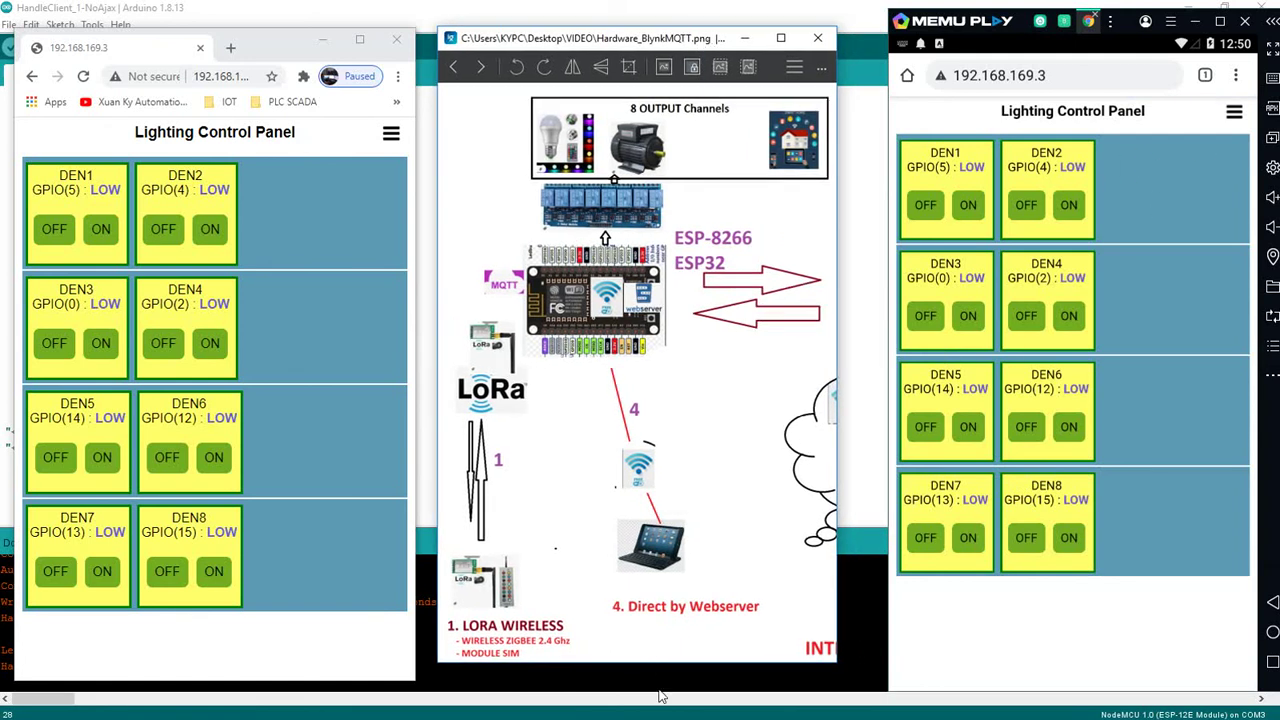
{"action": "key", "text": "super"}
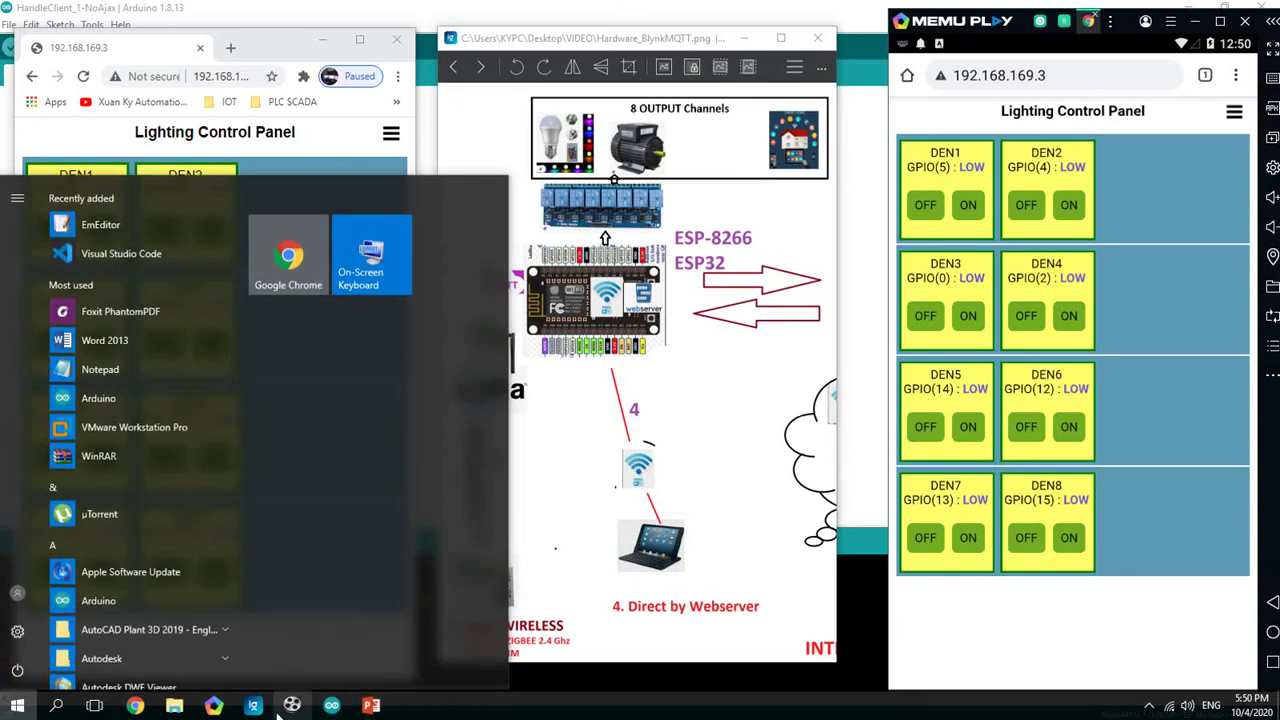